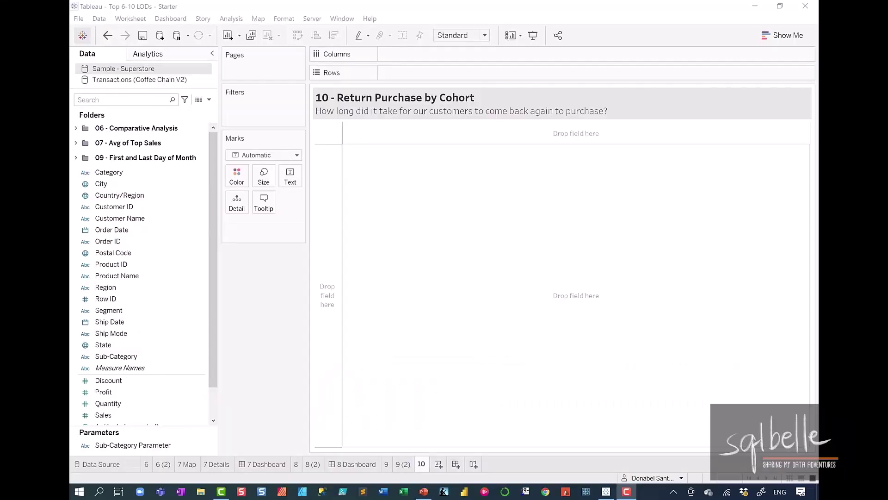
Put Customer ID and discrete Order Date on Rows, listing every customer's order dates (4992 rows).
{"action": "left_click", "coordinate": [248, 279]}
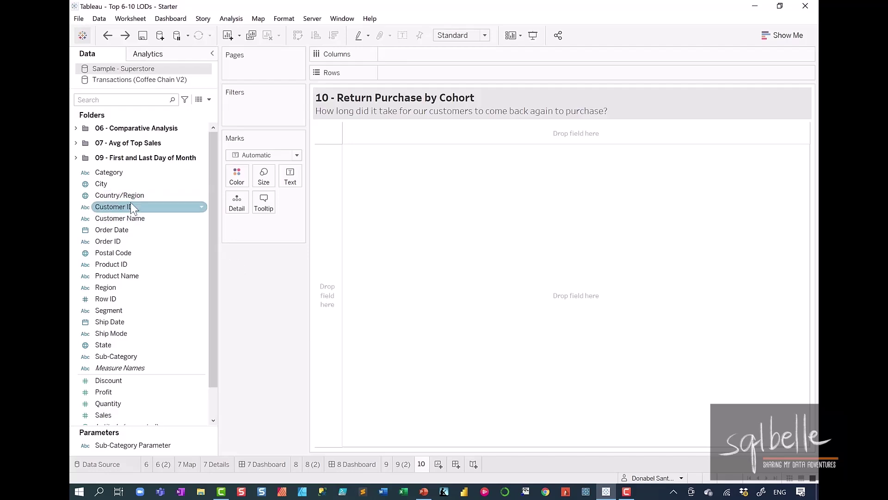
{"action": "left_click_drag", "start_coordinate": [131, 206], "coordinate": [413, 74]}
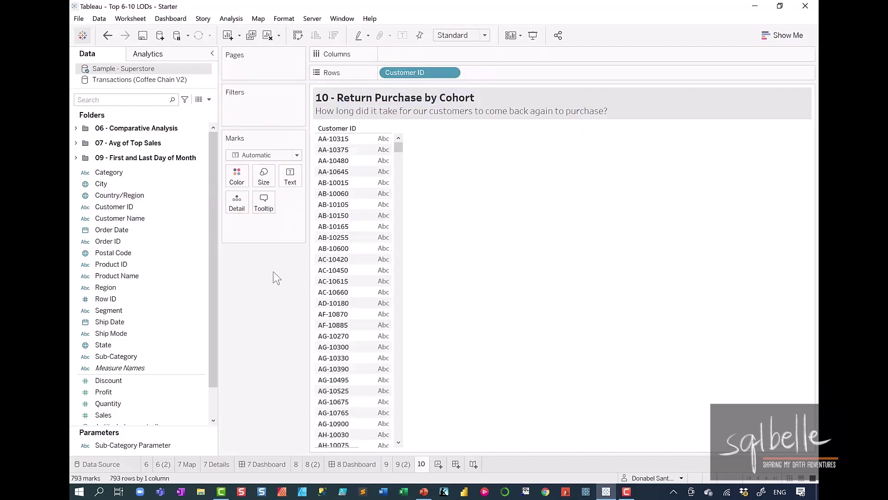
{"action": "left_click_drag", "start_coordinate": [134, 230], "coordinate": [530, 79]}
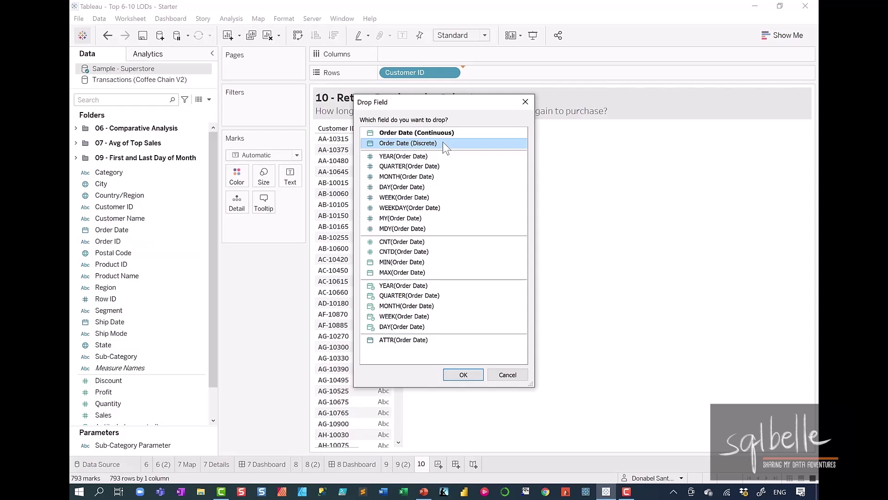
{"action": "left_click", "coordinate": [463, 376]}
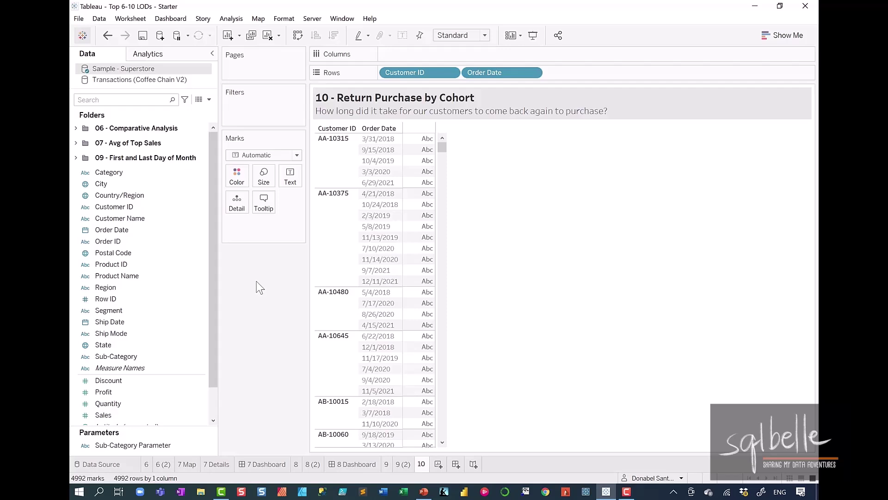
Create Cohort - Year as {FIXED [Customer ID]: MIN(YEAR([Order Date]))} and add it to Rows.
{"action": "left_click", "coordinate": [209, 99]}
{"action": "left_click", "coordinate": [187, 106]}
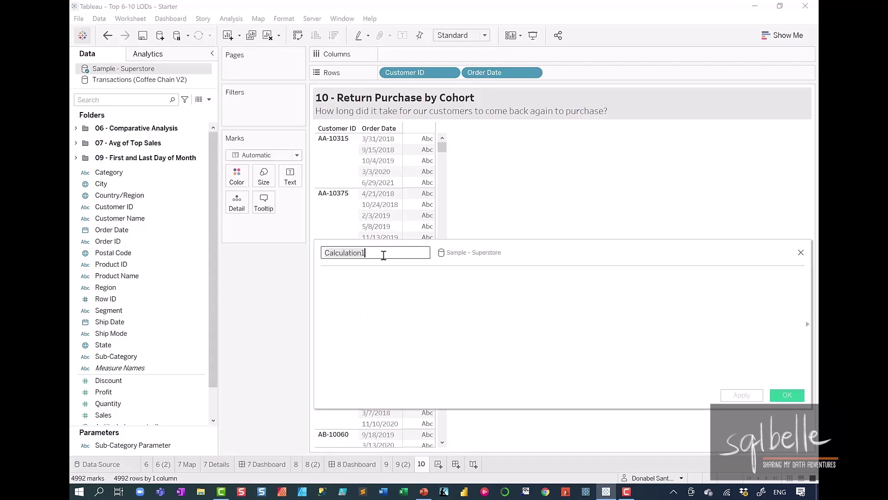
{"action": "type", "text": "Cohort - Y"}
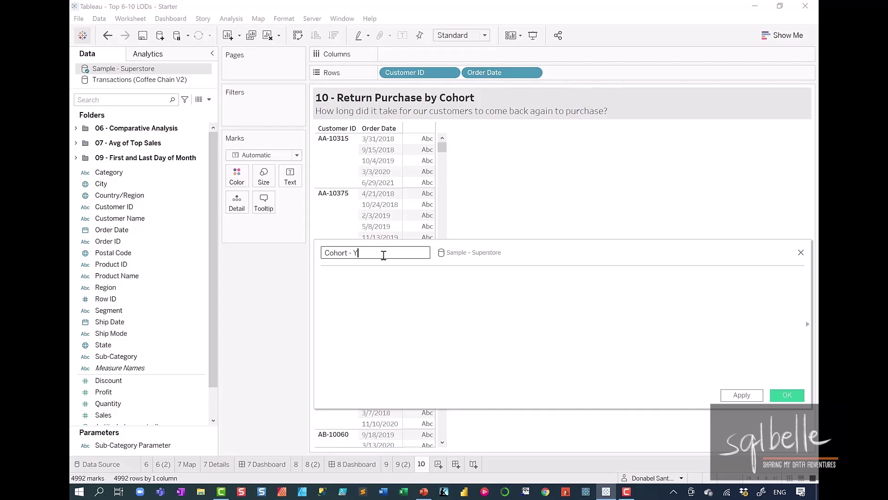
{"action": "type", "text": "ear"}
{"action": "left_click", "coordinate": [382, 281]}
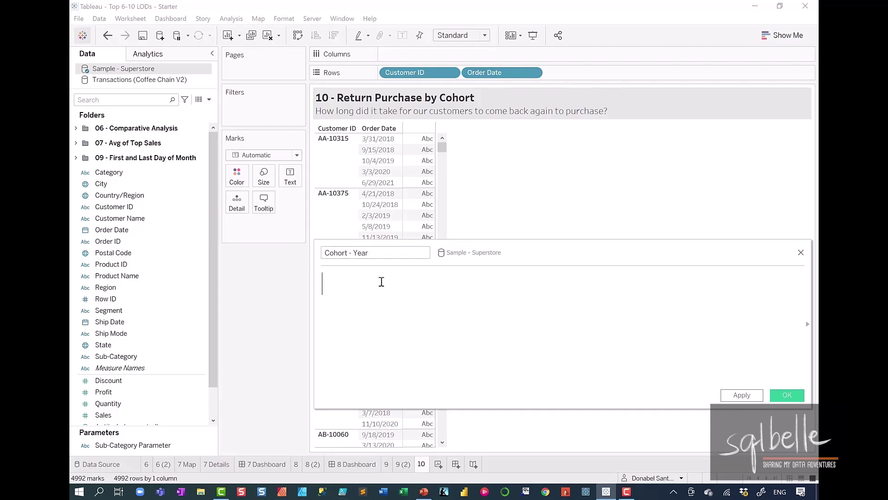
{"action": "type", "text": "{FIXED"}
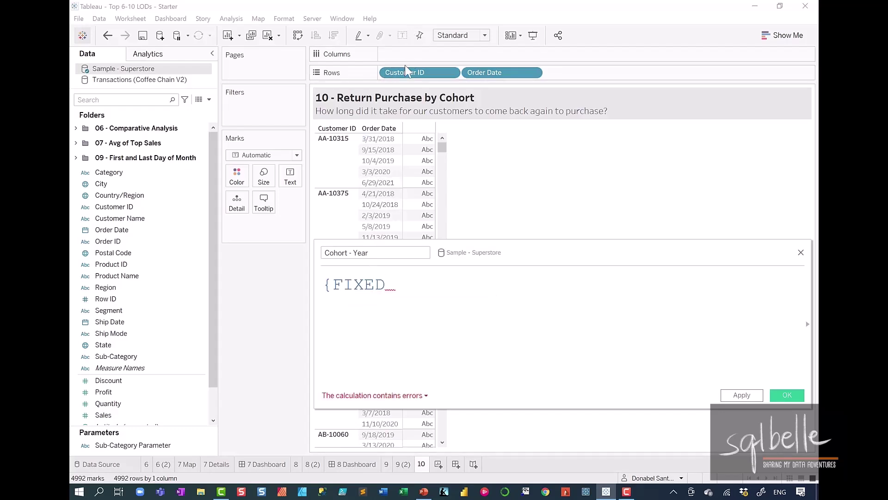
{"action": "left_click_drag", "start_coordinate": [406, 72], "coordinate": [536, 278]}
{"action": "type", "text": ":"}
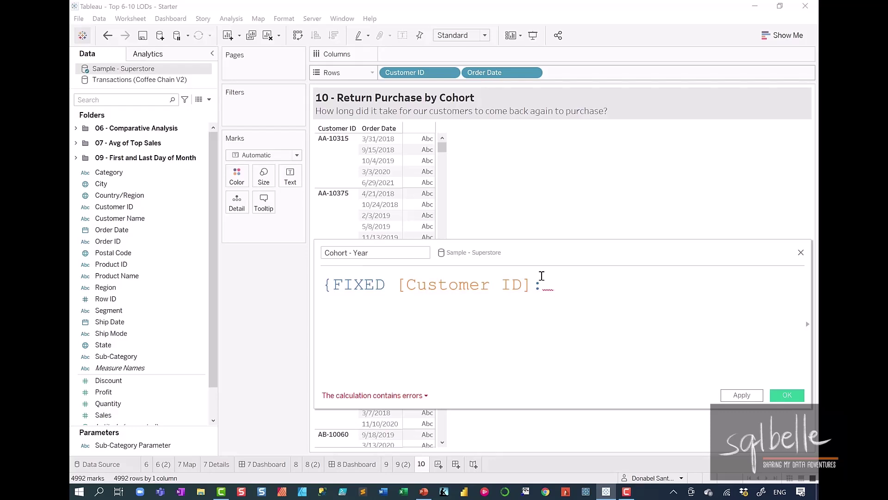
{"action": "type", "text": "MIN"}
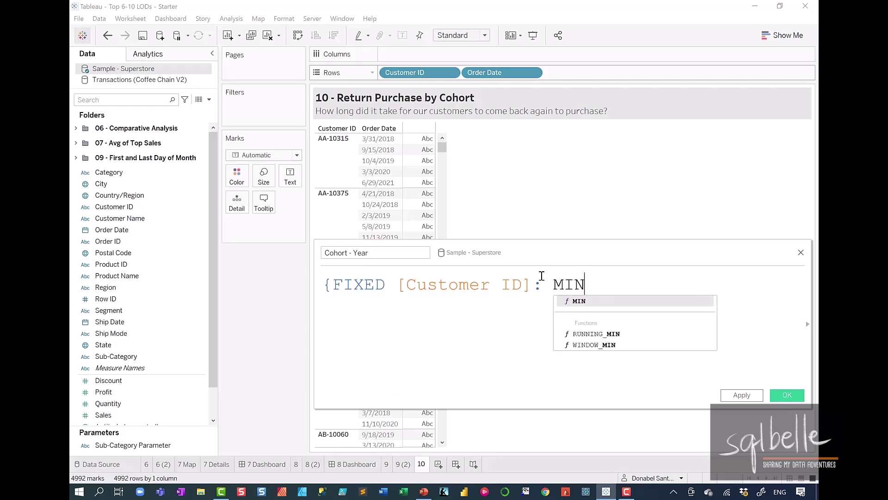
{"action": "type", "text": "(YEAR(order"}
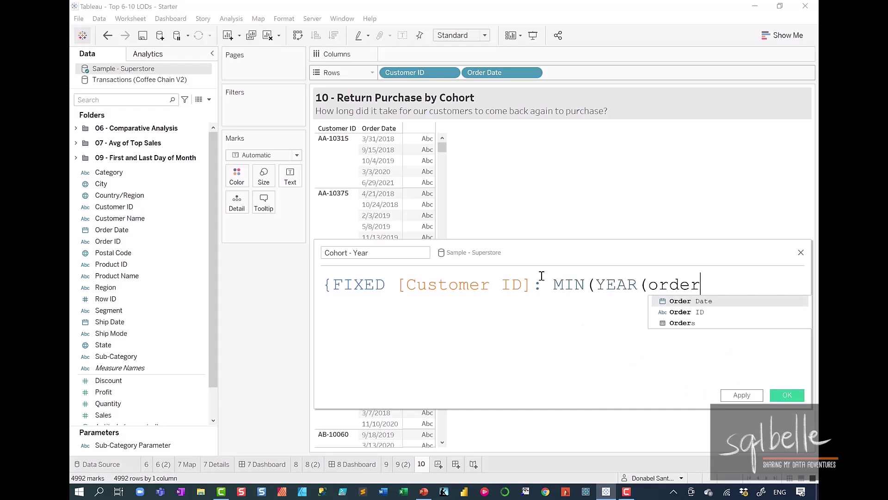
{"action": "key", "text": "Return"}
{"action": "type", "text": "))}"}
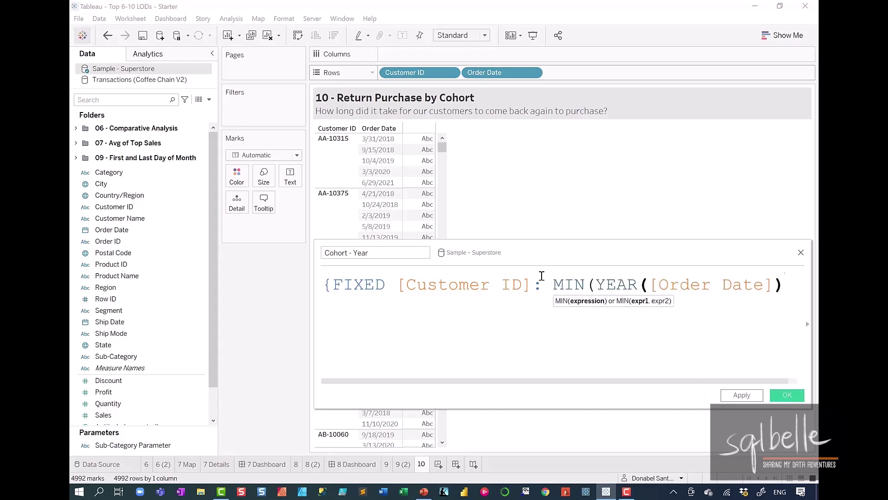
{"action": "left_click", "coordinate": [787, 394]}
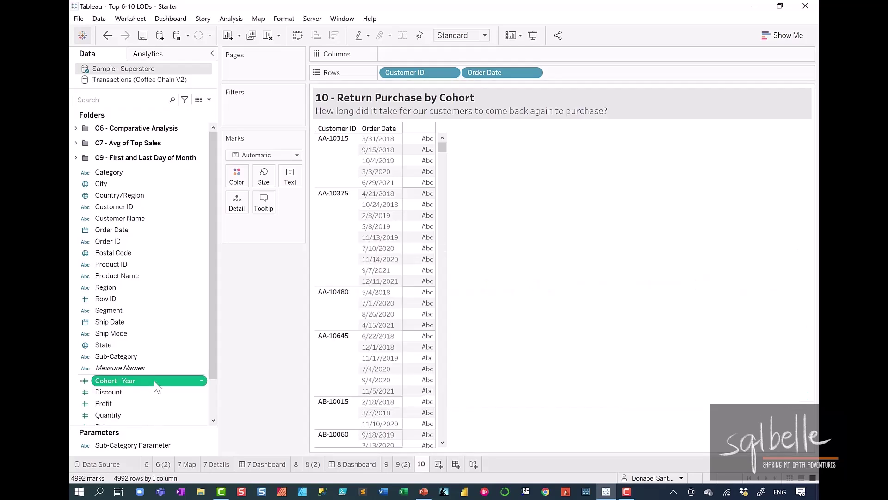
{"action": "left_click_drag", "start_coordinate": [155, 386], "coordinate": [566, 72]}
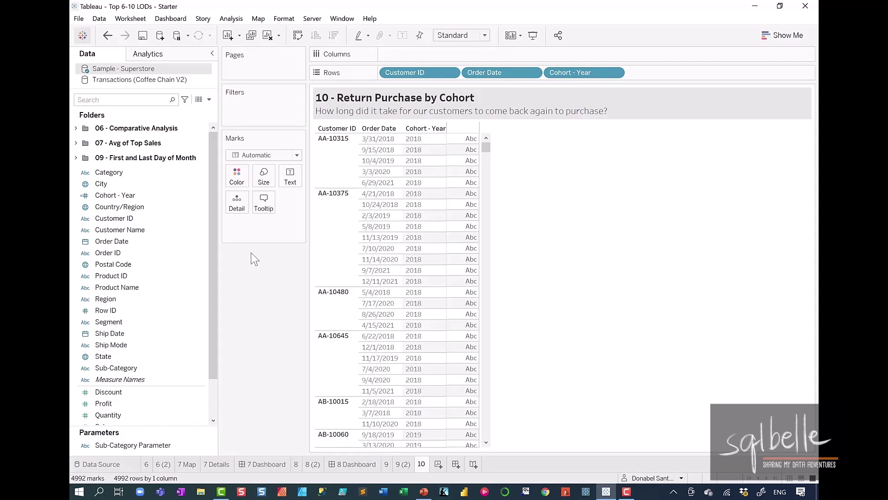
Create First Purchase Date as {FIXED [Customer ID]: MIN([Order Date])} and add it to Rows as discrete.
{"action": "left_click", "coordinate": [209, 99]}
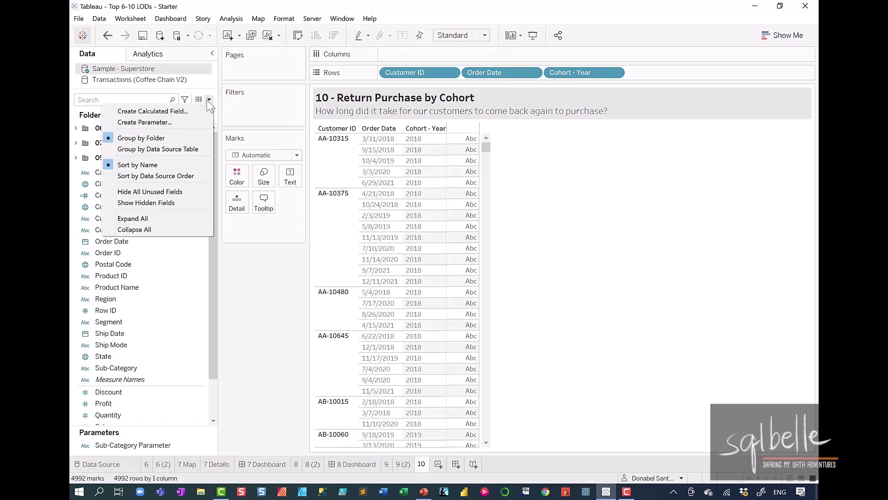
{"action": "left_click", "coordinate": [194, 110]}
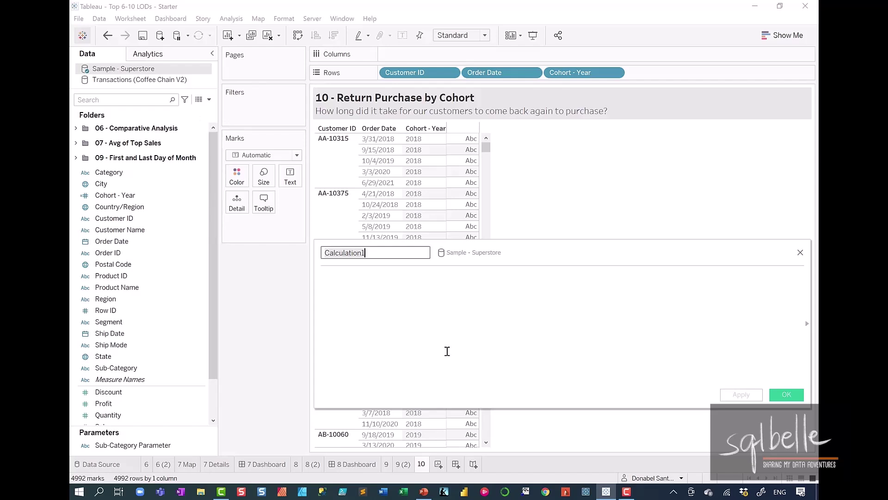
{"action": "type", "text": "F"}
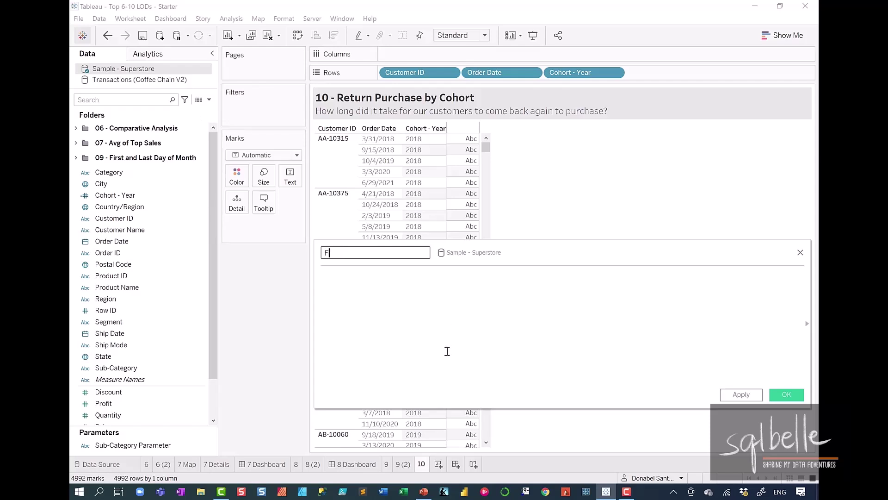
{"action": "type", "text": "irst Purchase Date"}
{"action": "left_click", "coordinate": [436, 289]}
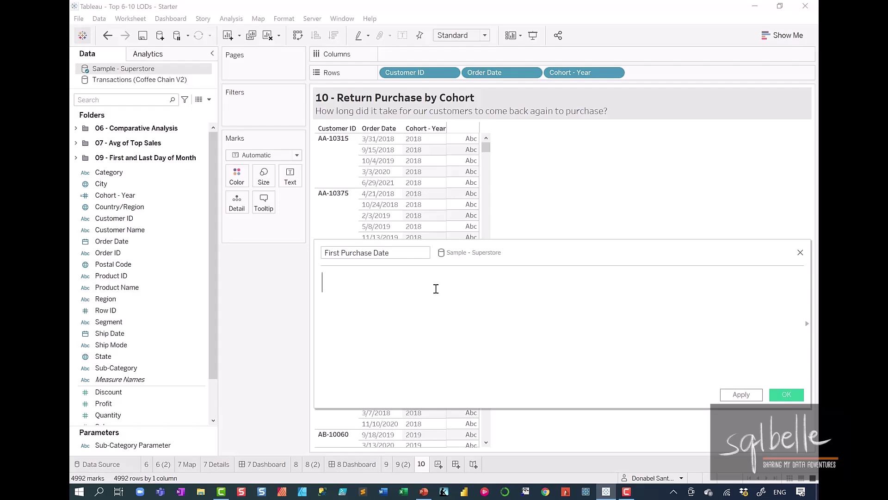
{"action": "type", "text": "{FIXED "}
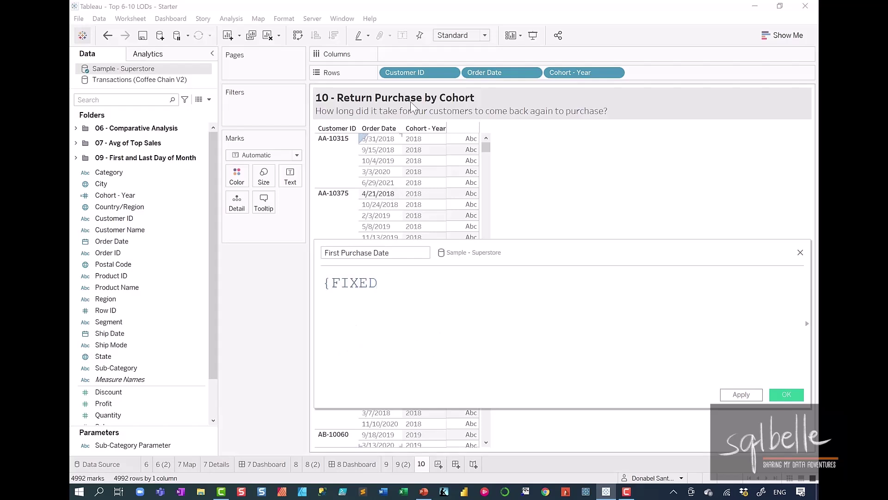
{"action": "type", "text": "[Customer ID]: "}
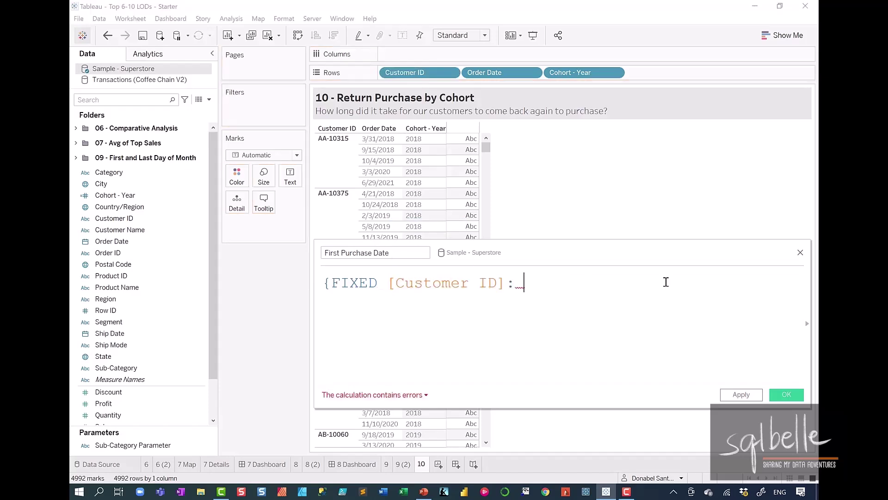
{"action": "type", "text": "MIN([Or"}
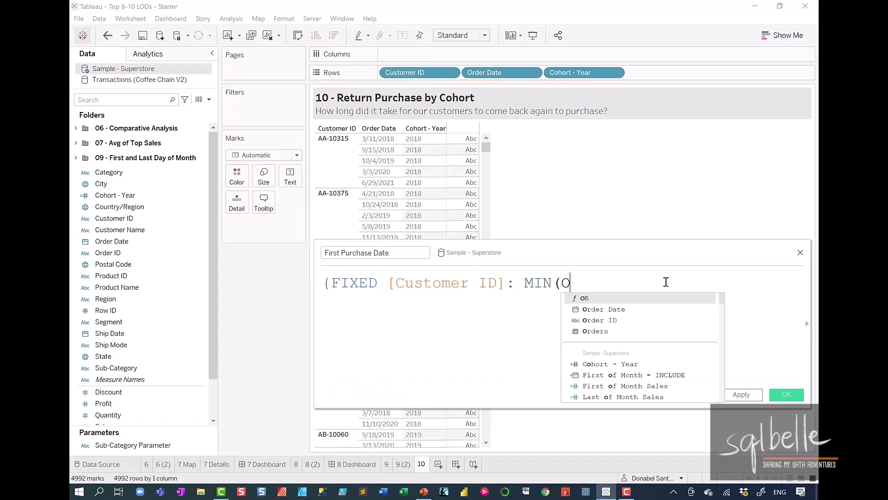
{"action": "key", "text": "Return"}
{"action": "type", "text": ")}"}
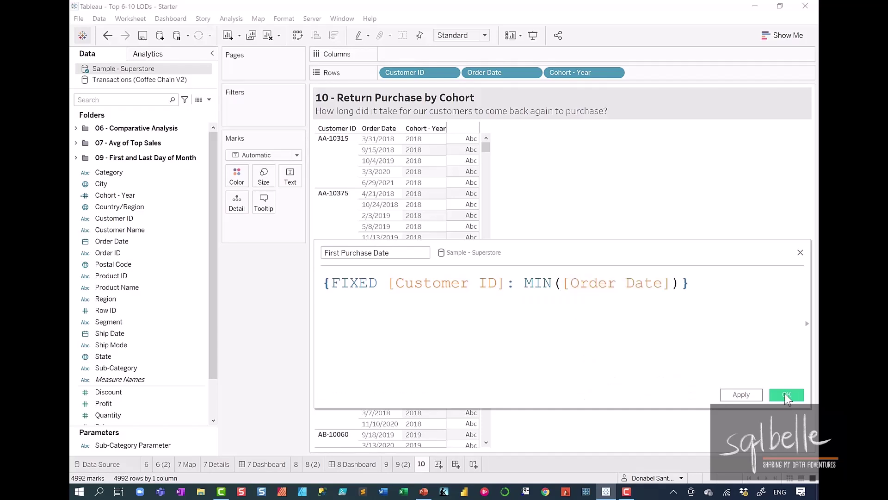
{"action": "left_click", "coordinate": [787, 395]}
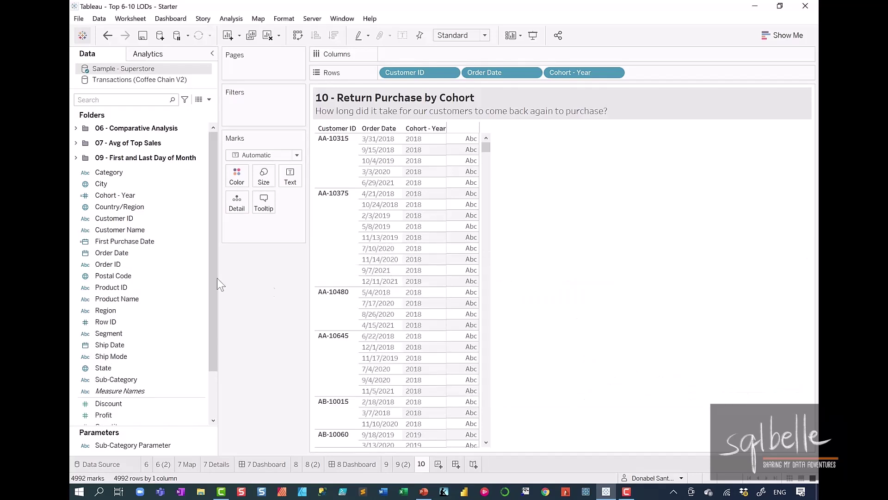
{"action": "left_click_drag", "start_coordinate": [160, 240], "coordinate": [676, 72]}
{"action": "left_click", "coordinate": [441, 144]}
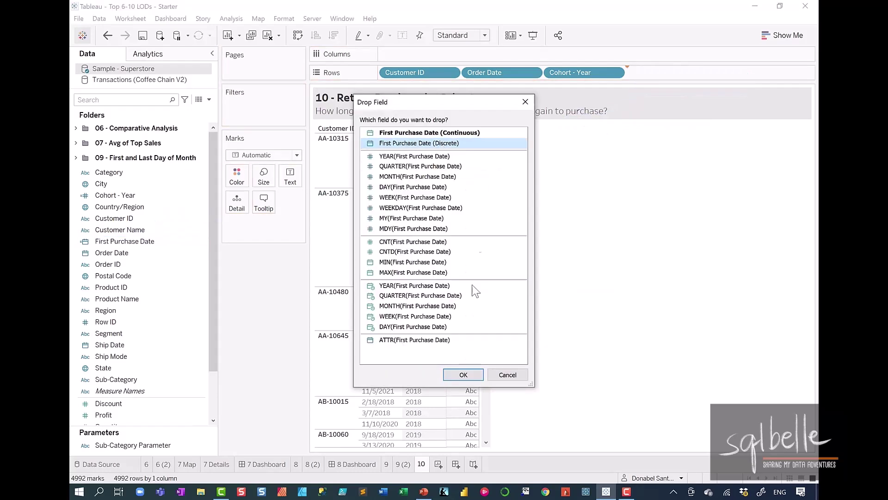
{"action": "left_click", "coordinate": [464, 374]}
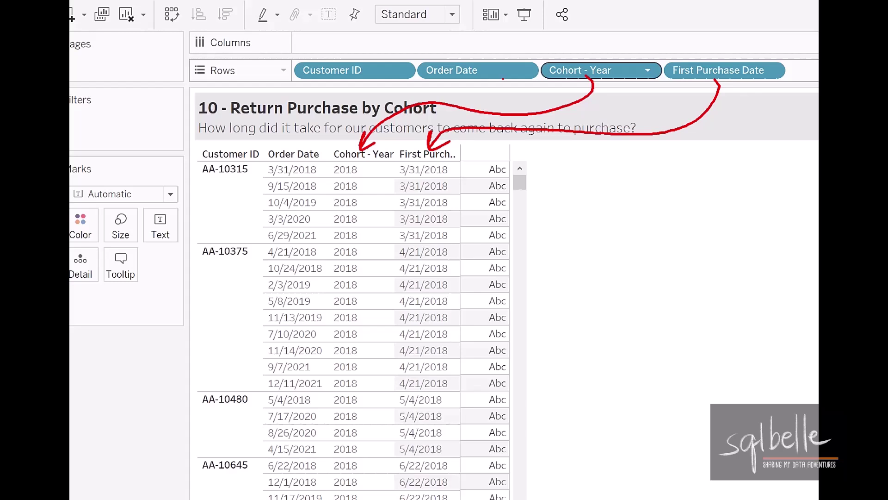
{"action": "mouse_move", "coordinate": [252, 159]}
{"action": "left_mouse_down"}
{"action": "mouse_move", "coordinate": [190, 176]}
{"action": "mouse_move", "coordinate": [256, 162]}
{"action": "mouse_move", "coordinate": [311, 198]}
{"action": "mouse_move", "coordinate": [305, 175]}
{"action": "left_mouse_up"}
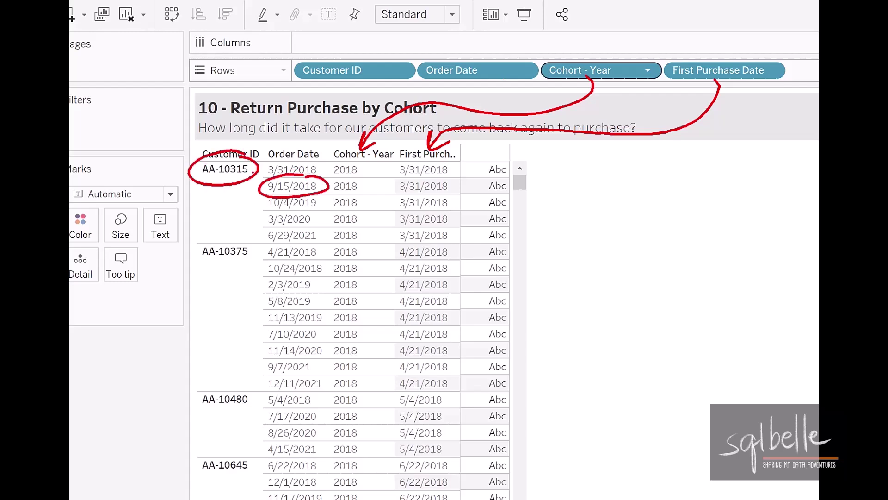
{"action": "mouse_move", "coordinate": [326, 185]}
{"action": "left_mouse_down"}
{"action": "mouse_move", "coordinate": [465, 217]}
{"action": "mouse_move", "coordinate": [503, 163]}
{"action": "mouse_move", "coordinate": [509, 170]}
{"action": "left_mouse_up"}
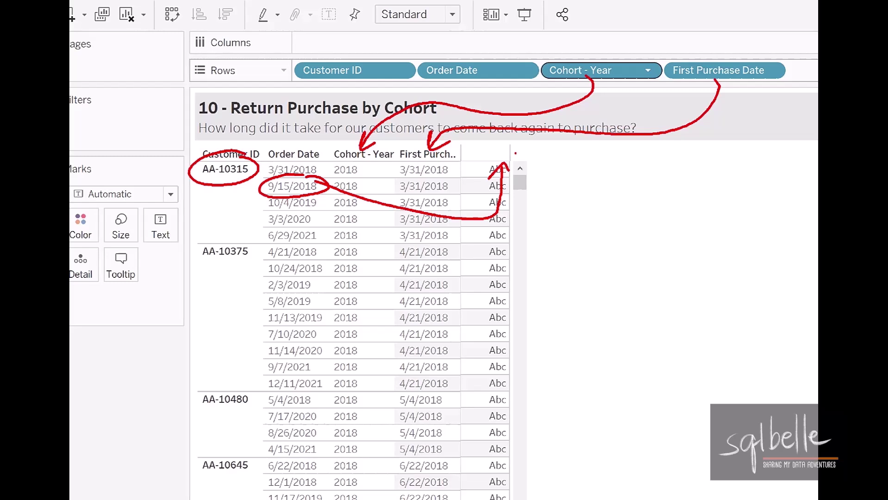
{"action": "left_click_drag", "start_coordinate": [254, 188], "coordinate": [252, 241]}
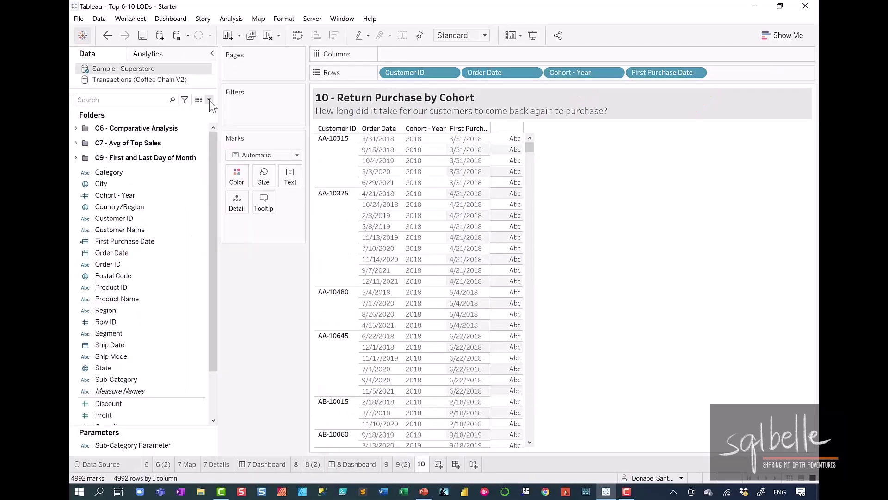
Start a new calculated field named Second Purchase Date.
{"action": "left_click", "coordinate": [209, 100]}
{"action": "left_click", "coordinate": [138, 111]}
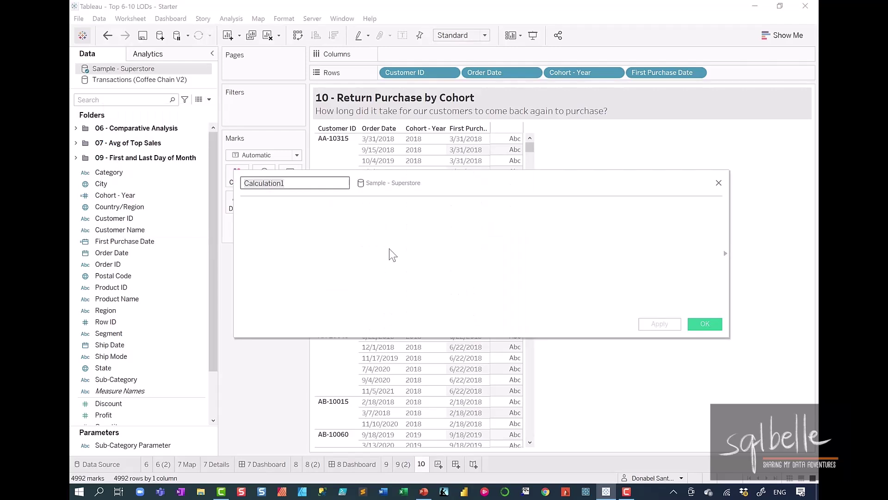
{"action": "type", "text": "Second P"}
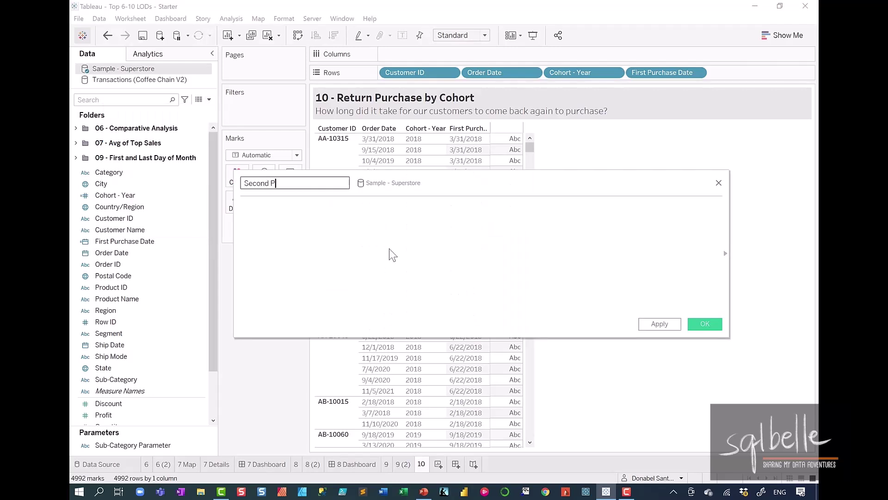
{"action": "type", "text": "urchase Date"}
{"action": "left_click", "coordinate": [389, 248]}
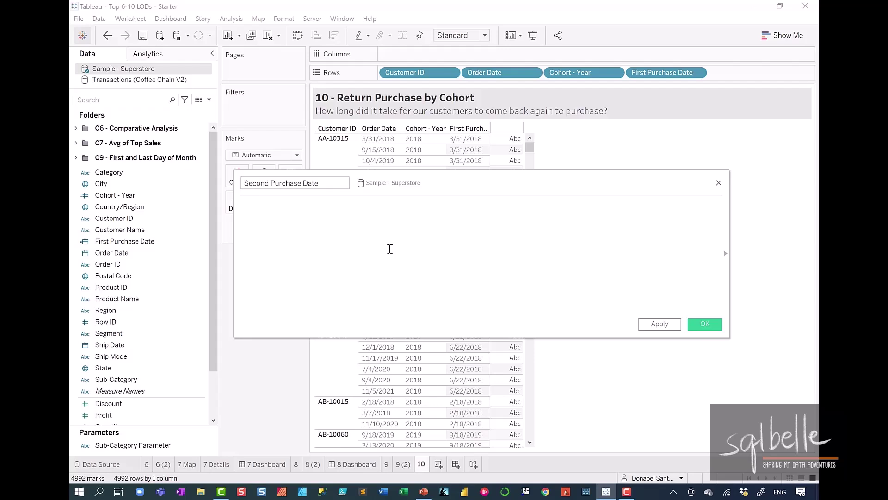
Enter the formula IF [Order Date] > [First Purchase Date] THEN [Order Date] END.
{"action": "type", "text": "IF"}
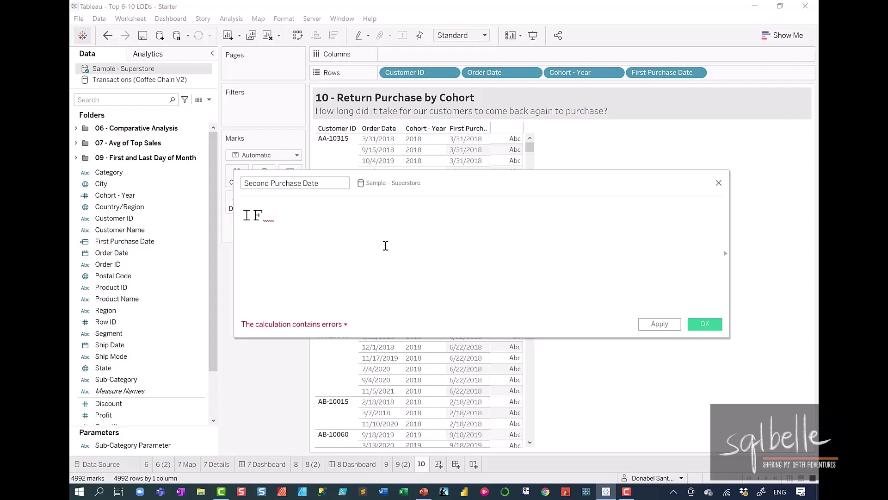
{"action": "type", "text": " [Ord"}
{"action": "key", "text": "Return"}
{"action": "type", "text": ">"}
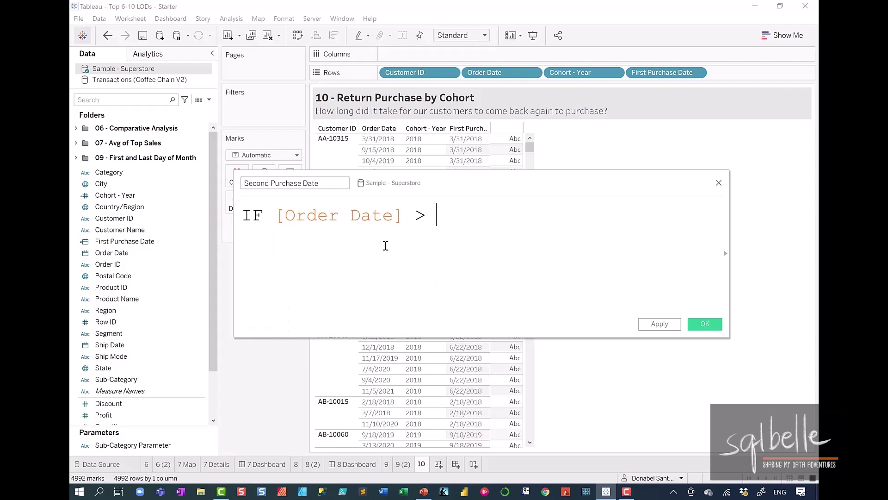
{"action": "left_click_drag", "start_coordinate": [666, 73], "coordinate": [672, 214]}
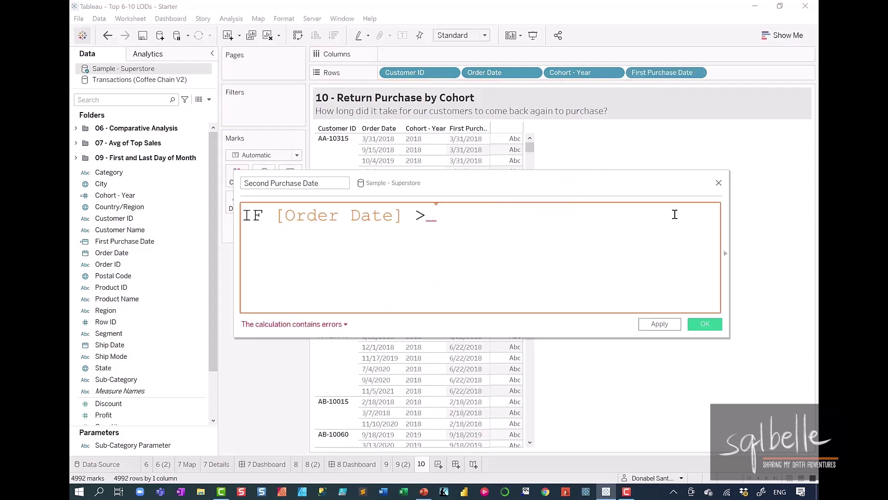
{"action": "key", "text": "Return"}
{"action": "type", "text": "THEN"}
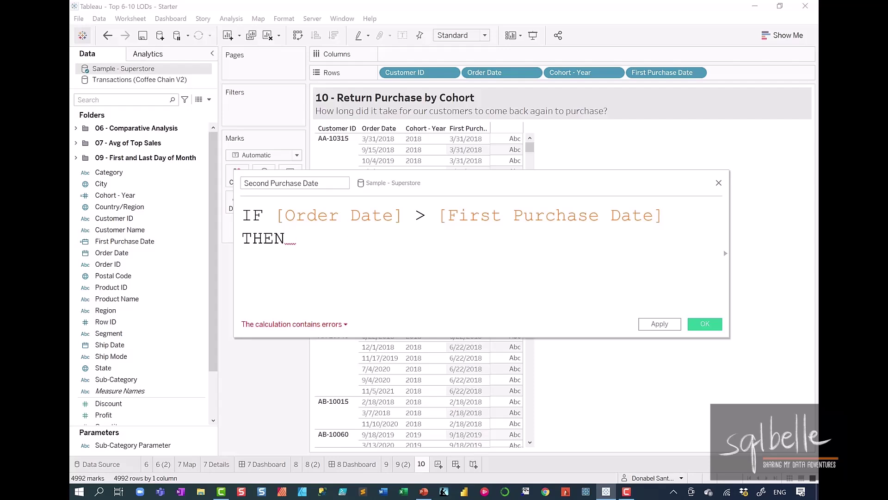
{"action": "type", "text": "Order"}
{"action": "key", "text": "Return"}
{"action": "key", "text": "Return"}
{"action": "type", "text": "END"}
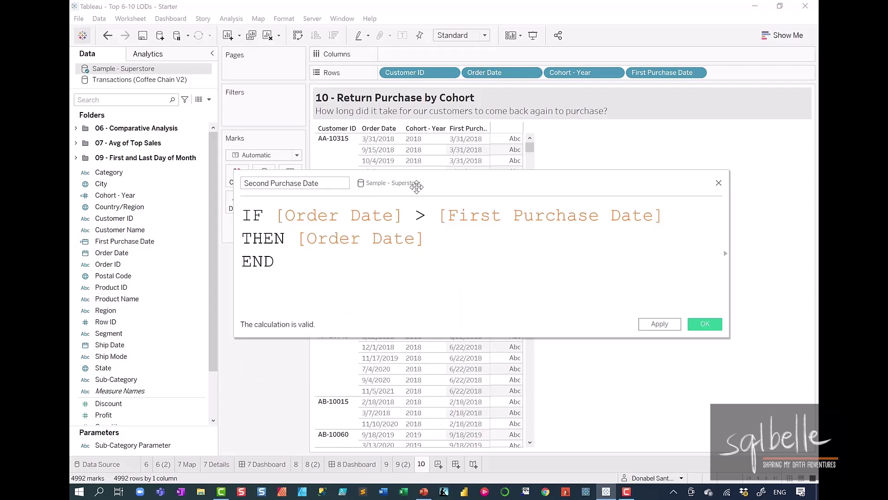
{"action": "left_click_drag", "start_coordinate": [418, 189], "coordinate": [442, 207]}
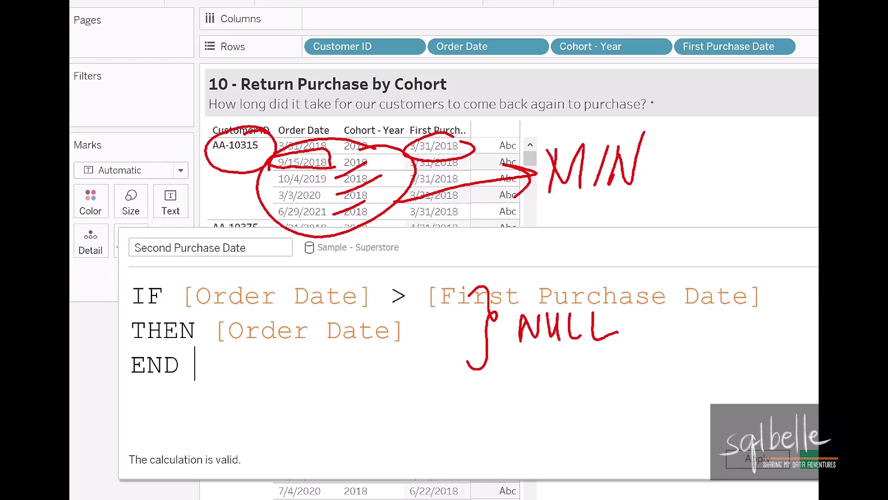
Add {FIXED [Customer ID]: MIN( on a new line above the IF statement.
{"action": "key", "text": "ctrl+Home"}
{"action": "key", "text": "Return"}
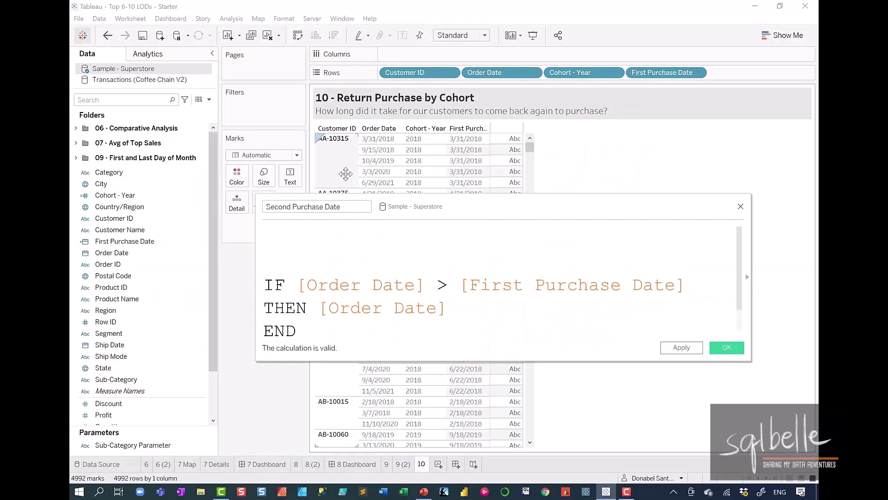
{"action": "type", "text": "{FIXED"}
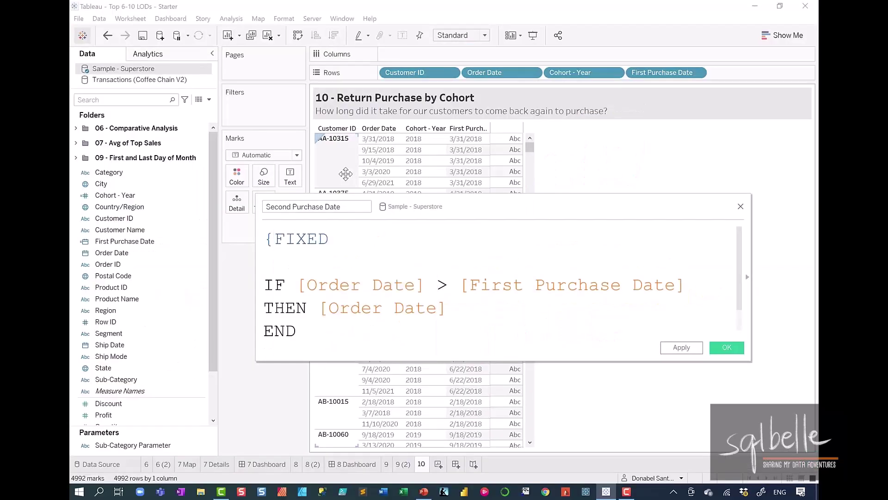
{"action": "left_click_drag", "start_coordinate": [432, 74], "coordinate": [573, 236]}
{"action": "type", "text": ":"}
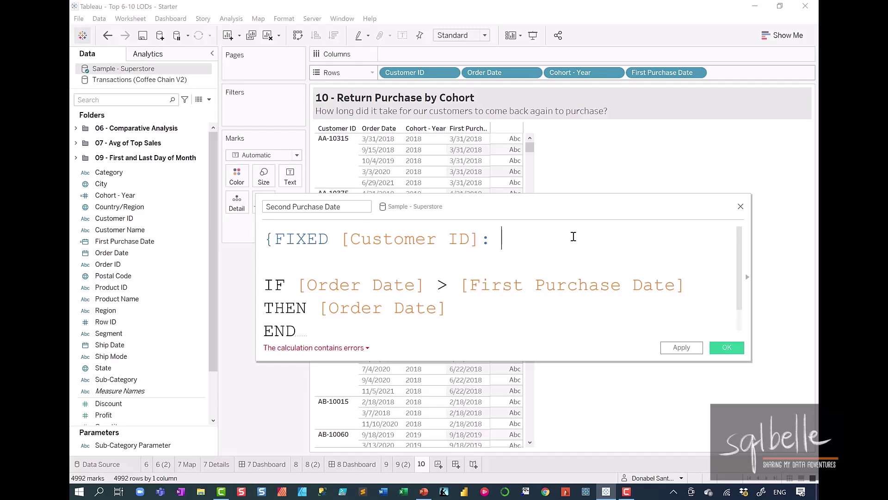
{"action": "type", "text": " MIN"}
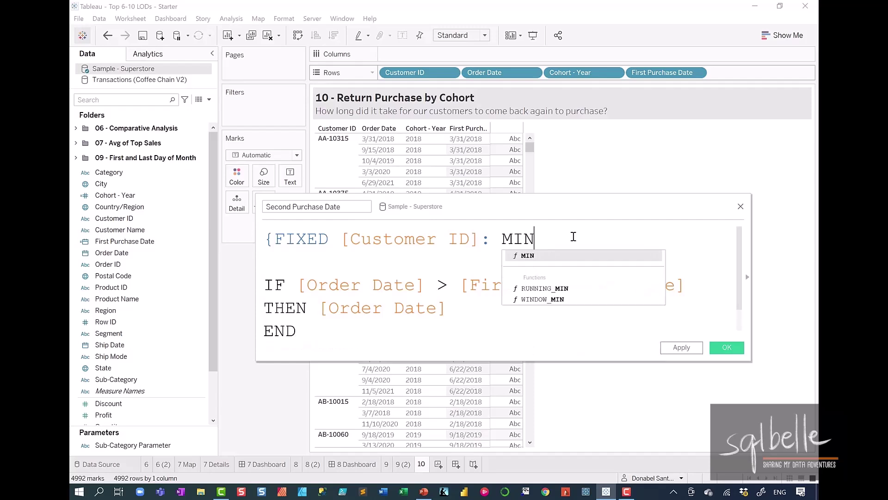
{"action": "type", "text": "("}
Indent the IF…END block and add a closing parenthesis below END.
{"action": "key", "text": "ctrl+shift+End"}
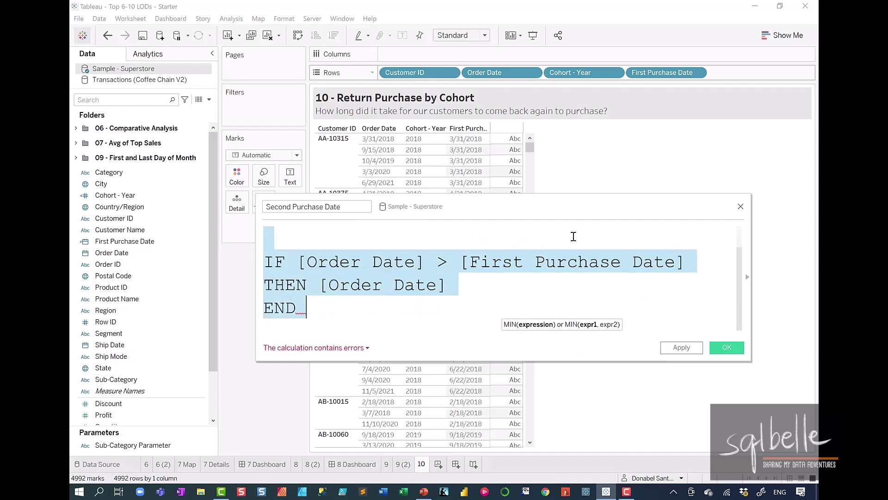
{"action": "key", "text": "Tab"}
{"action": "key", "text": "Up"}
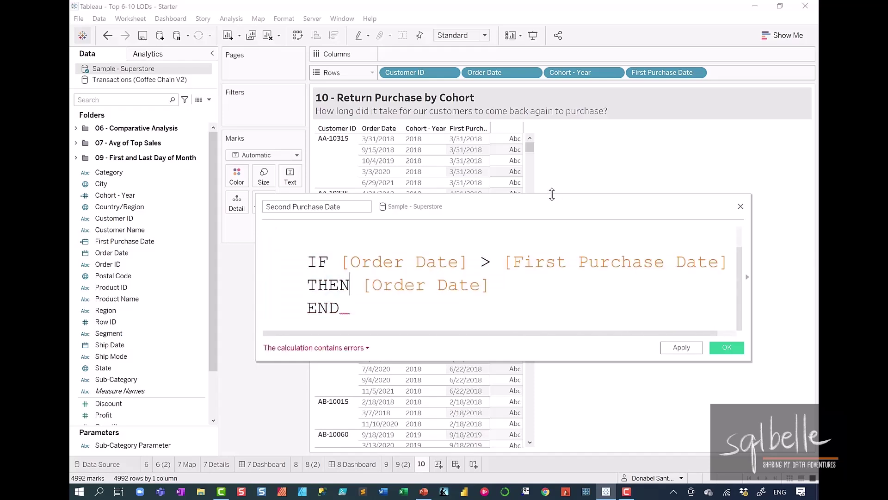
{"action": "left_click_drag", "start_coordinate": [552, 194], "coordinate": [552, 81]}
{"action": "left_click", "coordinate": [292, 143]}
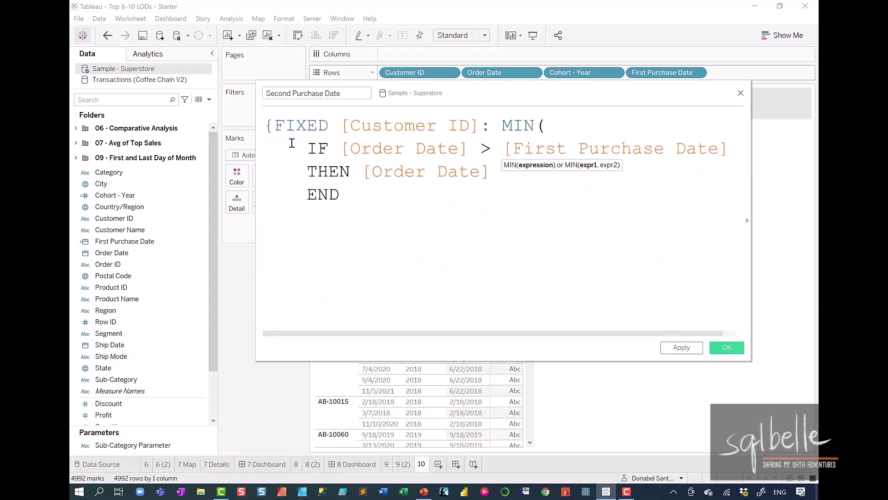
{"action": "left_click", "coordinate": [361, 197]}
{"action": "key", "text": "Return"}
{"action": "type", "text": ")"}
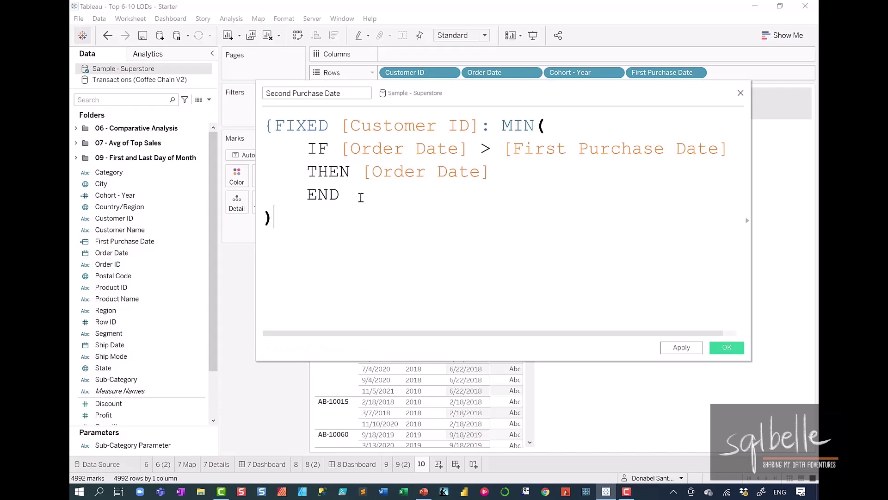
Put MIN( on its own indented line and close the formula with }.
{"action": "left_click", "coordinate": [503, 124]}
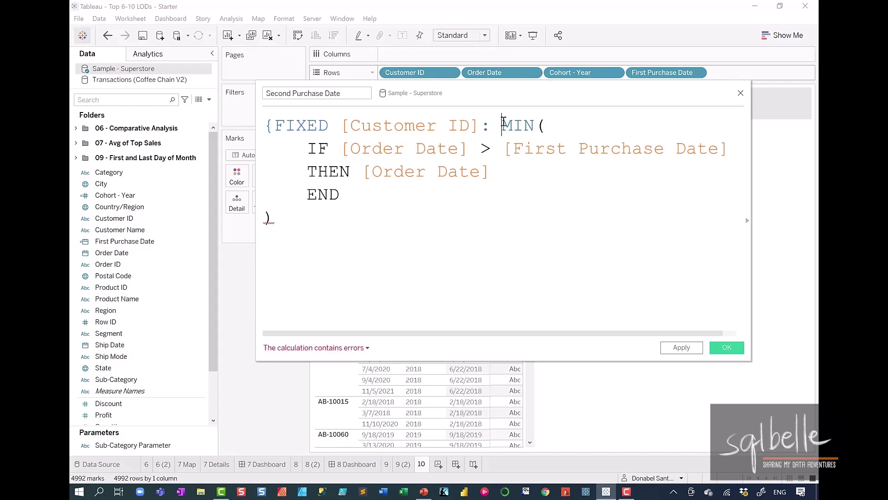
{"action": "key", "text": "Return"}
{"action": "key", "text": "Down"}
{"action": "key", "text": "Down"}
{"action": "key", "text": "Down"}
{"action": "key", "text": "Down"}
{"action": "key", "text": "Home"}
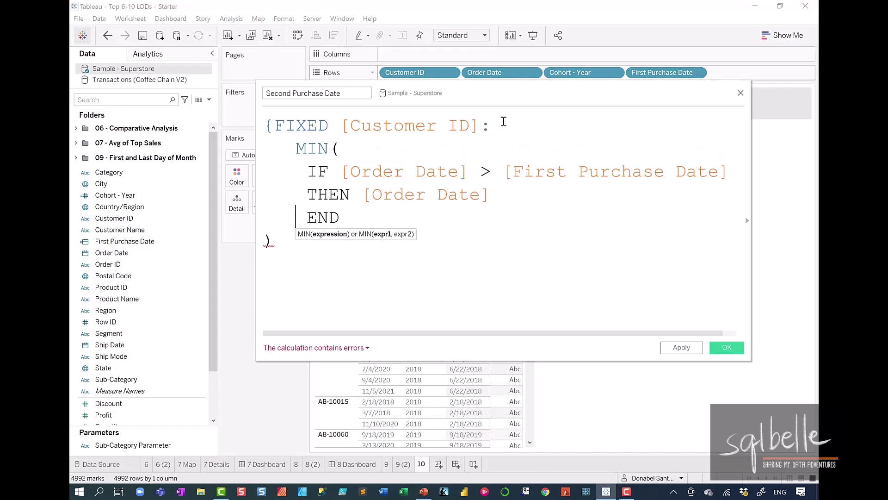
{"action": "key", "text": "Up"}
{"action": "key", "text": "Up"}
{"action": "key", "text": "Up"}
{"action": "key", "text": "Up"}
{"action": "key", "text": "End"}
{"action": "key", "text": "Left"}
{"action": "key", "text": "Return"}
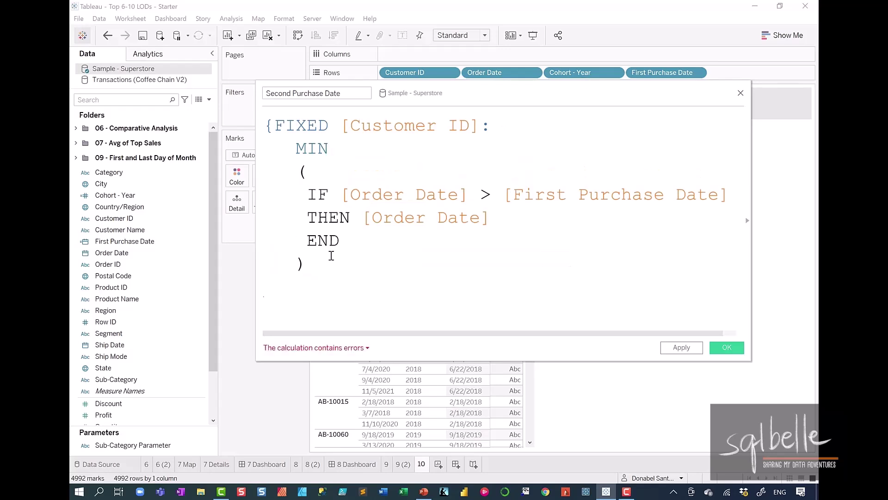
{"action": "type", "text": "}"}
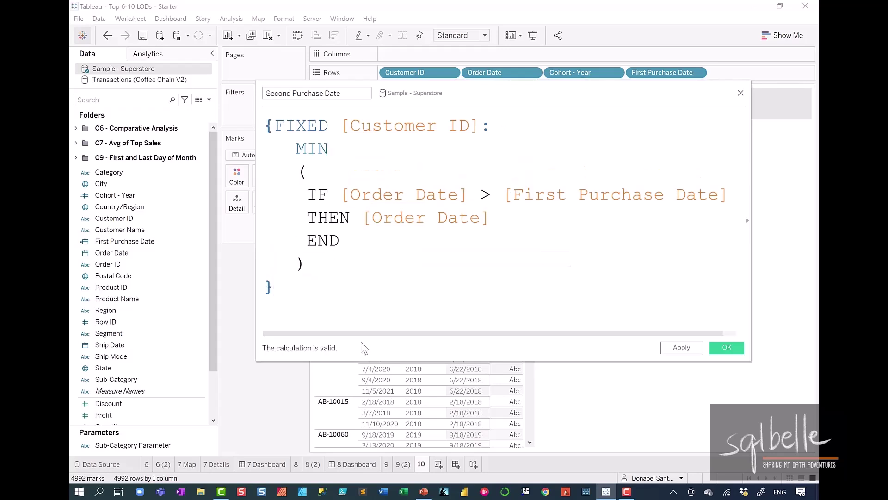
Save Second Purchase Date and add it to Rows as a discrete field.
{"action": "left_click", "coordinate": [729, 349]}
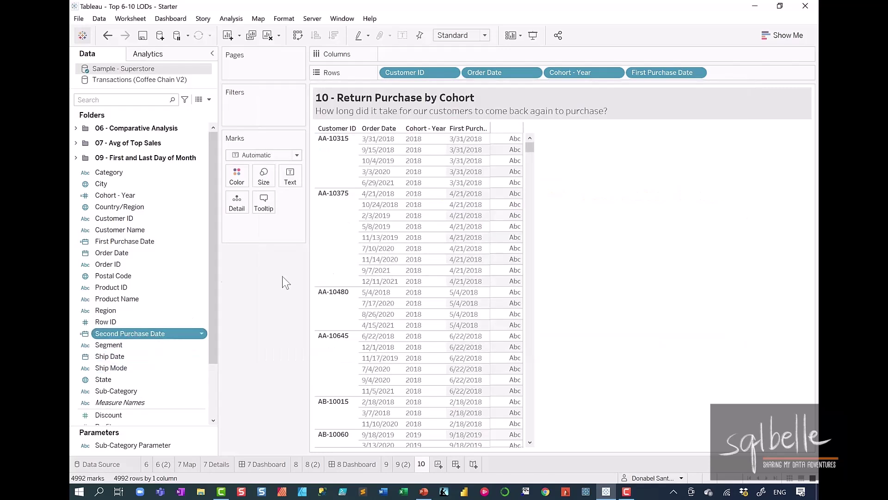
{"action": "left_click_drag", "start_coordinate": [282, 277], "coordinate": [714, 73]}
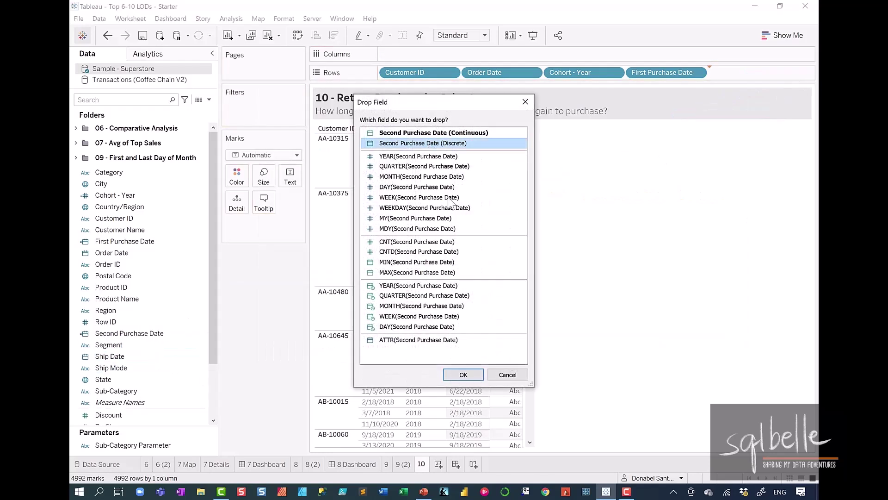
{"action": "left_click", "coordinate": [463, 374]}
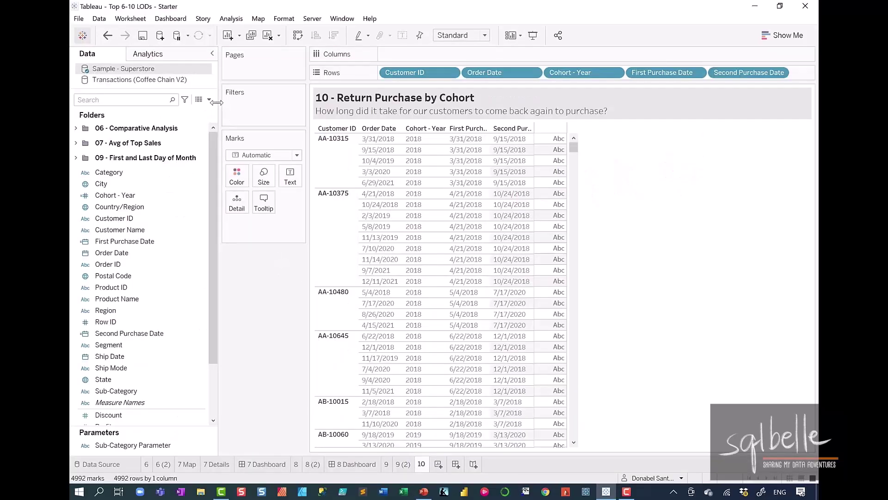
Create '# months between purchase' as DATEDIFF('month', [First Purchase Date], [Second Purchase Date]) and save it.
{"action": "left_click", "coordinate": [210, 99]}
{"action": "left_click", "coordinate": [195, 106]}
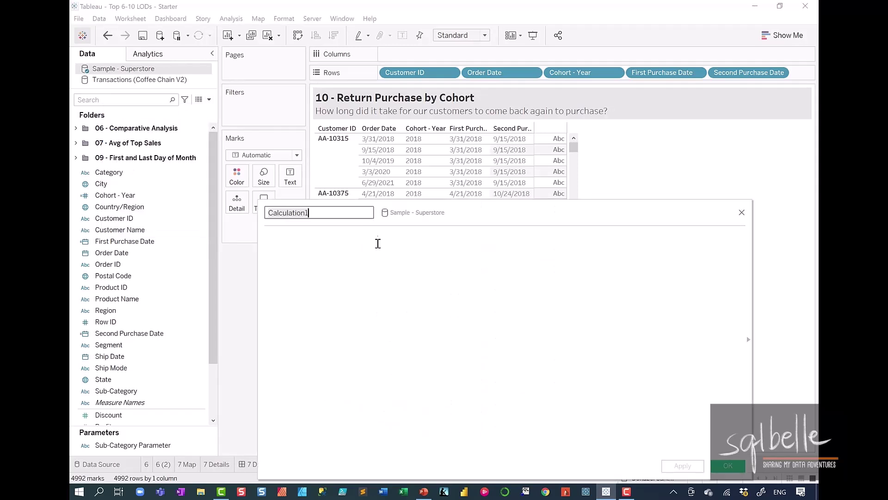
{"action": "type", "text": "# mo"}
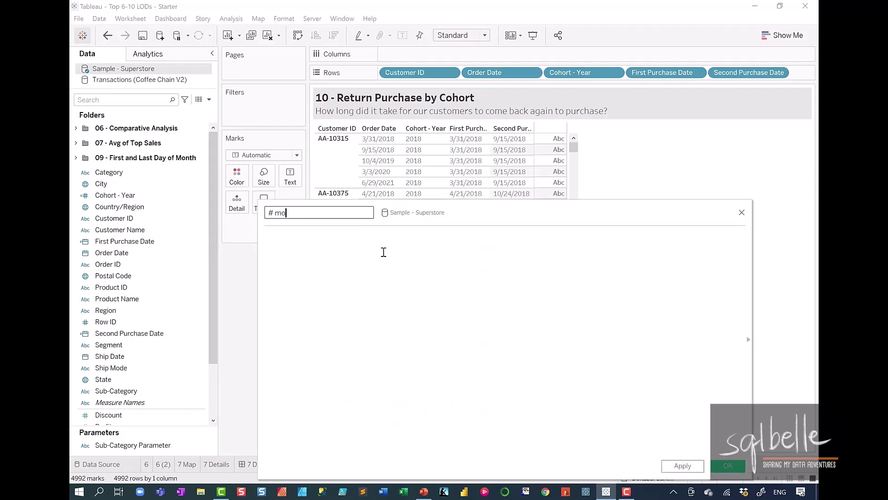
{"action": "type", "text": "nths between purchase"}
{"action": "left_click", "coordinate": [383, 252]}
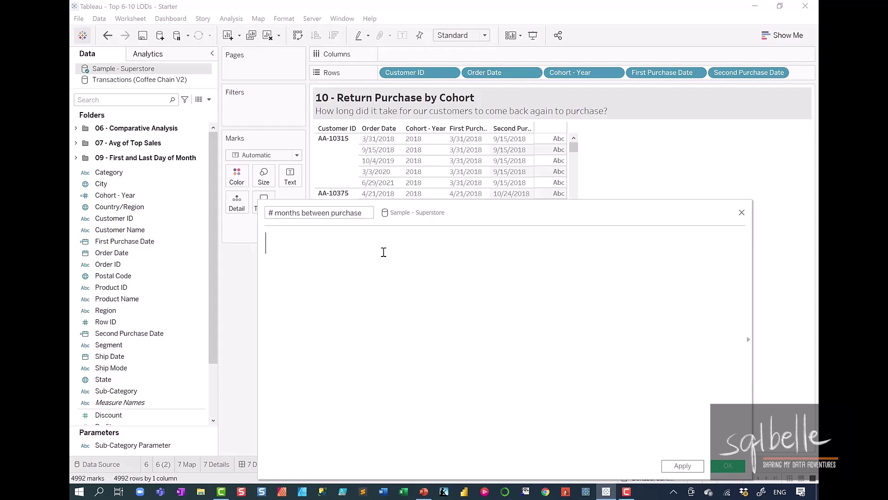
{"action": "type", "text": "DATEDIFF("}
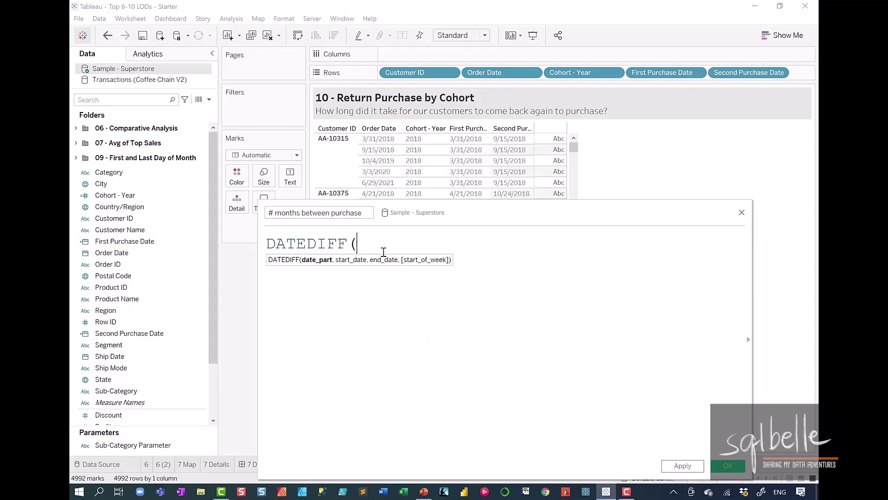
{"action": "type", "text": "'month',"}
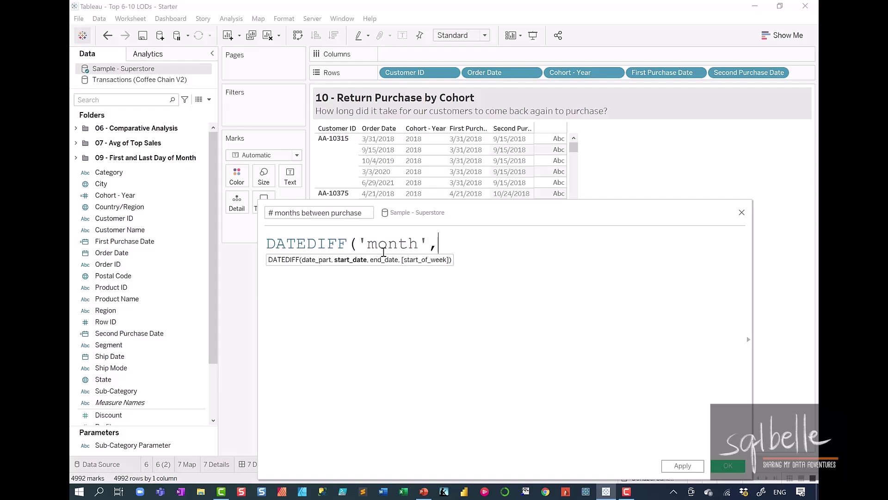
{"action": "left_click_drag", "start_coordinate": [661, 72], "coordinate": [489, 245]}
{"action": "type", "text": ","}
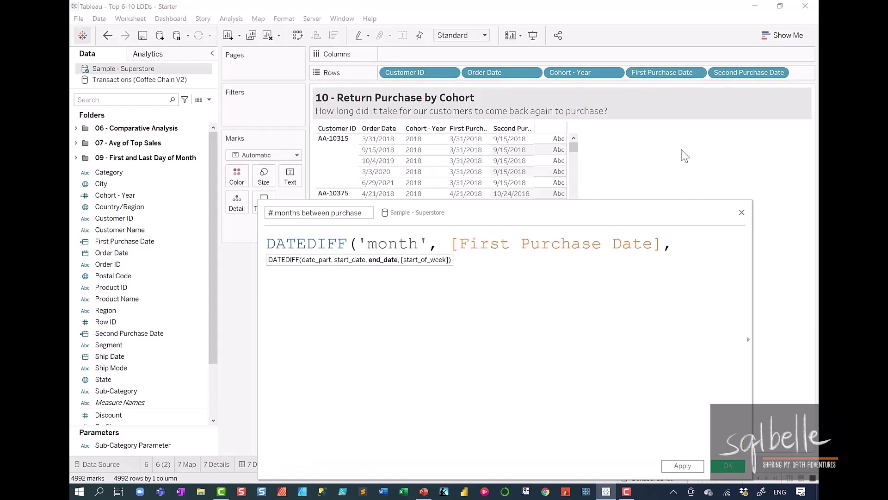
{"action": "left_click_drag", "start_coordinate": [739, 81], "coordinate": [689, 243]}
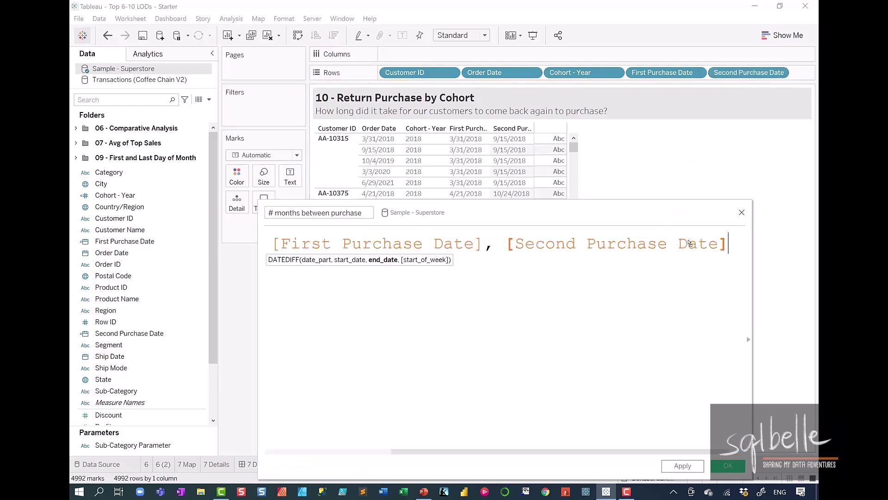
{"action": "type", "text": ")"}
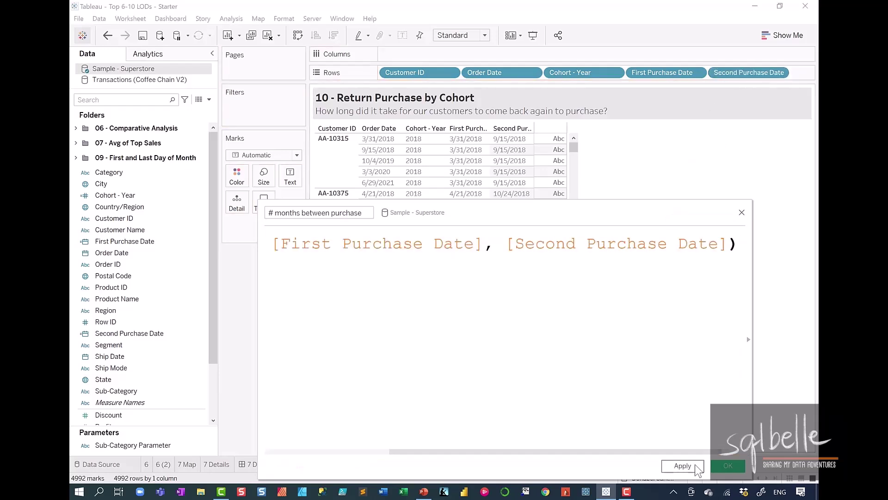
{"action": "left_click", "coordinate": [682, 465]}
{"action": "left_click", "coordinate": [728, 465]}
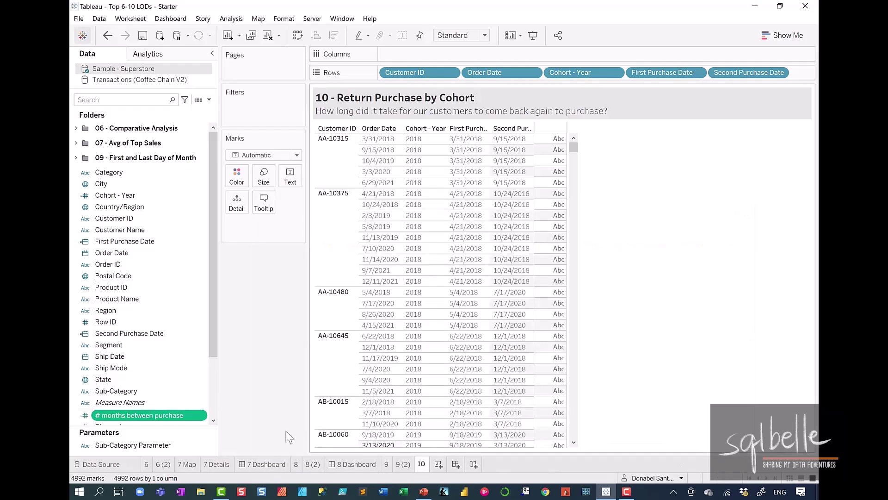
{"action": "left_click_drag", "start_coordinate": [193, 415], "coordinate": [151, 338]}
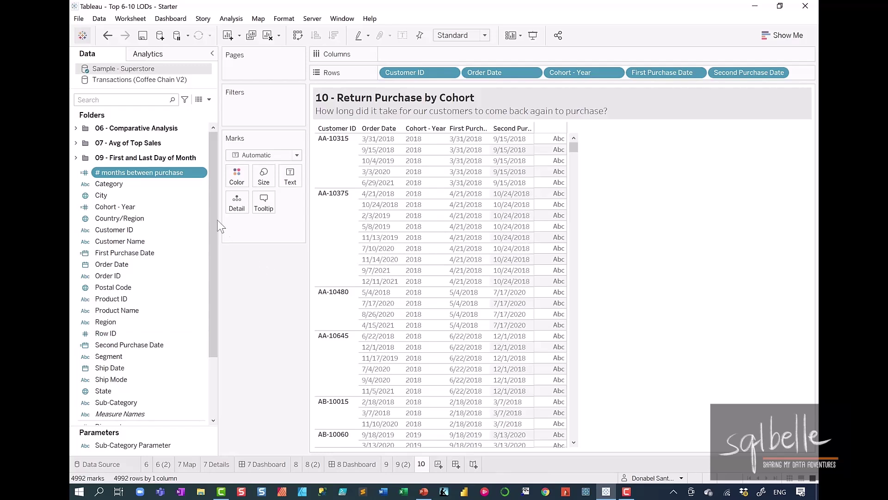
Add # months between purchase to Rows and highlight example gaps such as 6 and 26 months.
{"action": "mouse_move", "coordinate": [148, 174]}
{"action": "left_mouse_down"}
{"action": "mouse_move", "coordinate": [485, 142]}
{"action": "mouse_move", "coordinate": [802, 73]}
{"action": "left_mouse_up"}
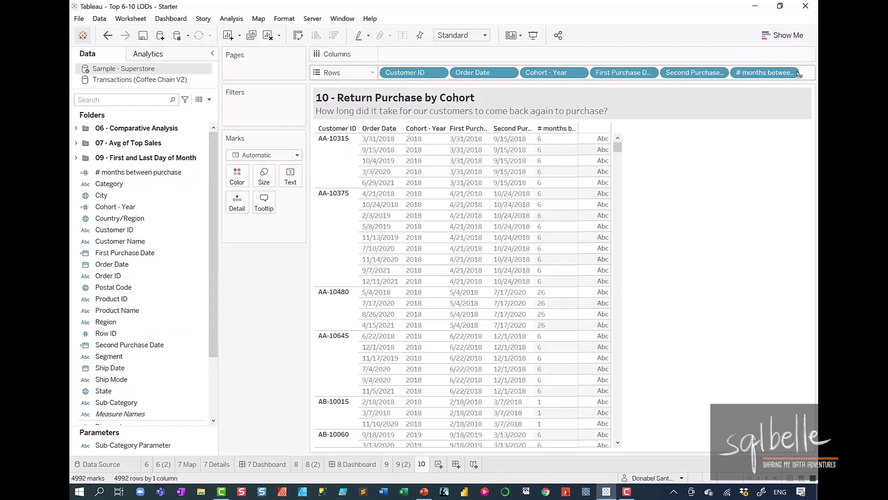
{"action": "mouse_move", "coordinate": [354, 132]}
{"action": "left_mouse_down"}
{"action": "mouse_move", "coordinate": [313, 147]}
{"action": "mouse_move", "coordinate": [340, 130]}
{"action": "mouse_move", "coordinate": [528, 142]}
{"action": "left_mouse_up"}
{"action": "mouse_move", "coordinate": [356, 187]}
{"action": "left_mouse_down"}
{"action": "mouse_move", "coordinate": [344, 185]}
{"action": "mouse_move", "coordinate": [465, 171]}
{"action": "mouse_move", "coordinate": [534, 214]}
{"action": "left_mouse_up"}
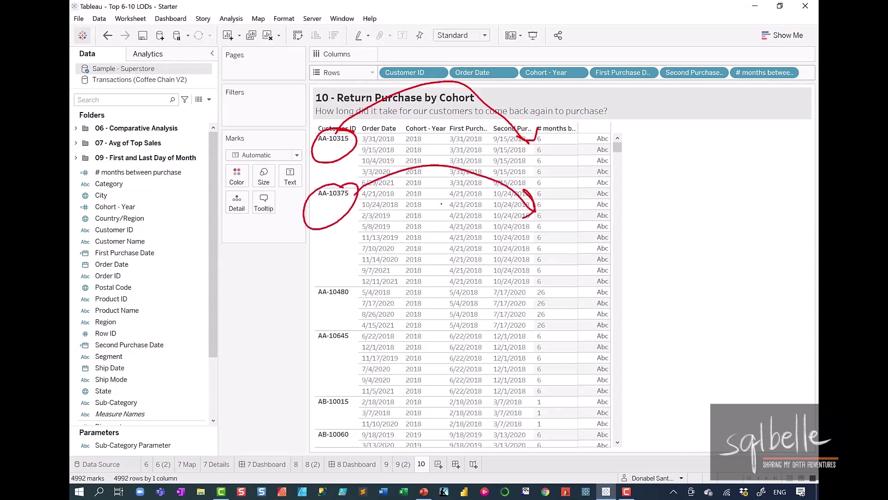
{"action": "mouse_move", "coordinate": [350, 269]}
{"action": "left_mouse_down"}
{"action": "mouse_move", "coordinate": [310, 268]}
{"action": "mouse_move", "coordinate": [360, 276]}
{"action": "left_mouse_up"}
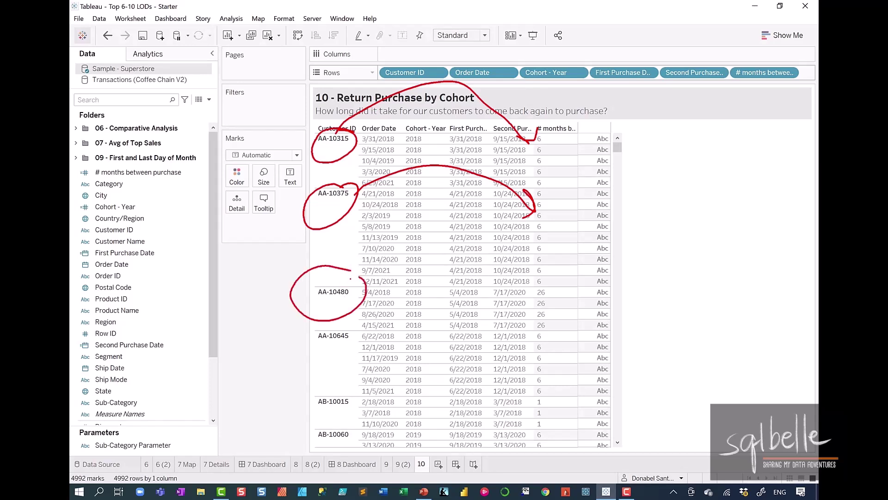
{"action": "mouse_move", "coordinate": [363, 271]}
{"action": "left_mouse_down"}
{"action": "mouse_move", "coordinate": [437, 245]}
{"action": "mouse_move", "coordinate": [537, 288]}
{"action": "mouse_move", "coordinate": [536, 278]}
{"action": "left_mouse_up"}
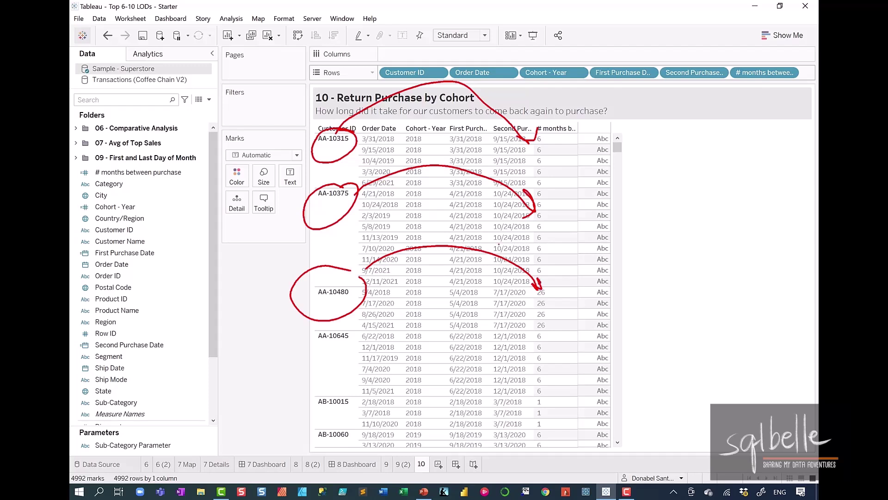
{"action": "key", "text": "Escape"}
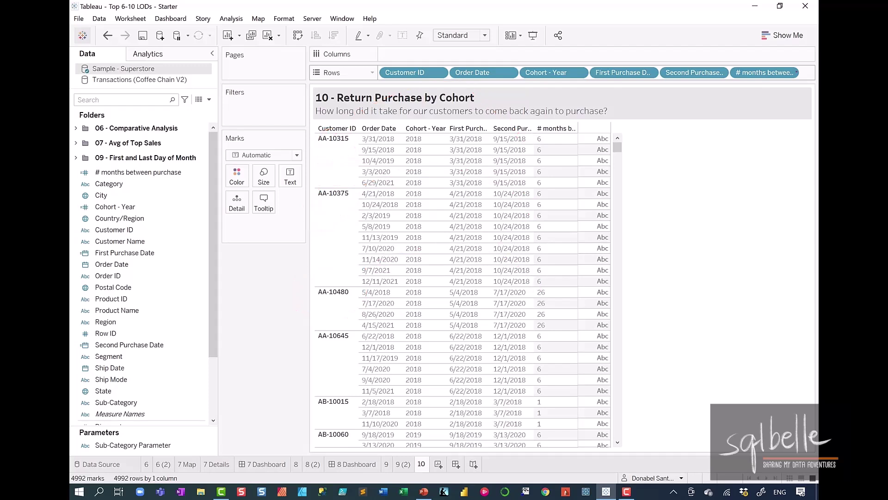
Sketch the planned buckets: under 6, 6-12, 12-24 and 24+ months over the table.
{"action": "mouse_move", "coordinate": [99, 163]}
{"action": "left_mouse_down"}
{"action": "mouse_move", "coordinate": [160, 190]}
{"action": "mouse_move", "coordinate": [124, 158]}
{"action": "left_mouse_up"}
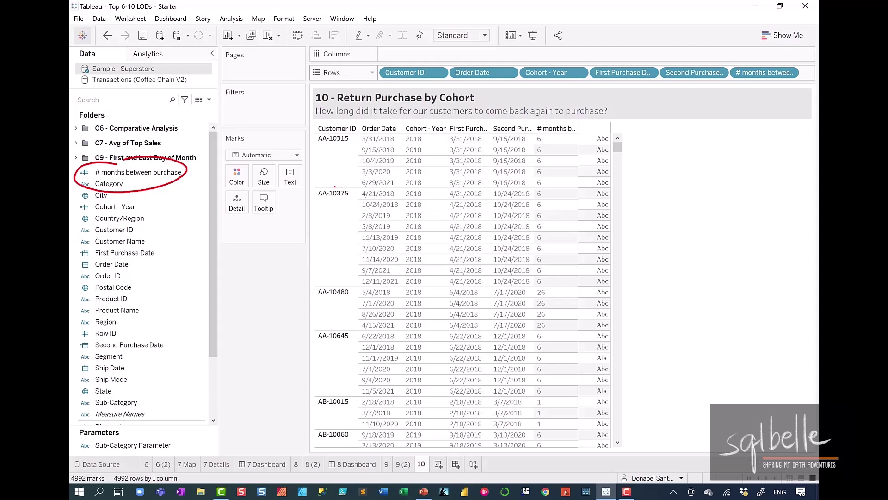
{"action": "left_click_drag", "start_coordinate": [342, 202], "coordinate": [342, 244]}
{"action": "mouse_move", "coordinate": [386, 186]}
{"action": "left_mouse_down"}
{"action": "mouse_move", "coordinate": [382, 236]}
{"action": "mouse_move", "coordinate": [374, 223]}
{"action": "left_mouse_up"}
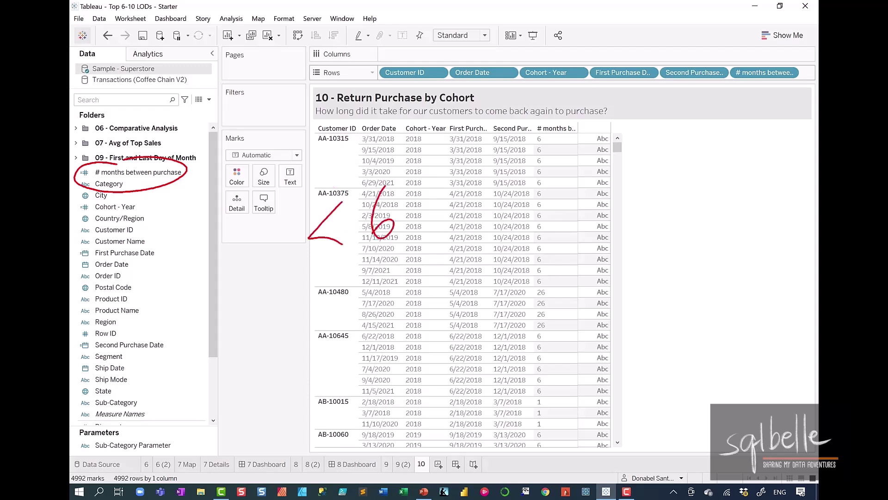
{"action": "mouse_move", "coordinate": [516, 182]}
{"action": "left_mouse_down"}
{"action": "mouse_move", "coordinate": [495, 200]}
{"action": "mouse_move", "coordinate": [493, 216]}
{"action": "left_mouse_up"}
{"action": "mouse_move", "coordinate": [528, 205]}
{"action": "left_mouse_down"}
{"action": "mouse_move", "coordinate": [551, 202]}
{"action": "mouse_move", "coordinate": [558, 229]}
{"action": "left_mouse_up"}
{"action": "mouse_move", "coordinate": [583, 190]}
{"action": "left_mouse_down"}
{"action": "mouse_move", "coordinate": [600, 196]}
{"action": "mouse_move", "coordinate": [610, 219]}
{"action": "left_mouse_up"}
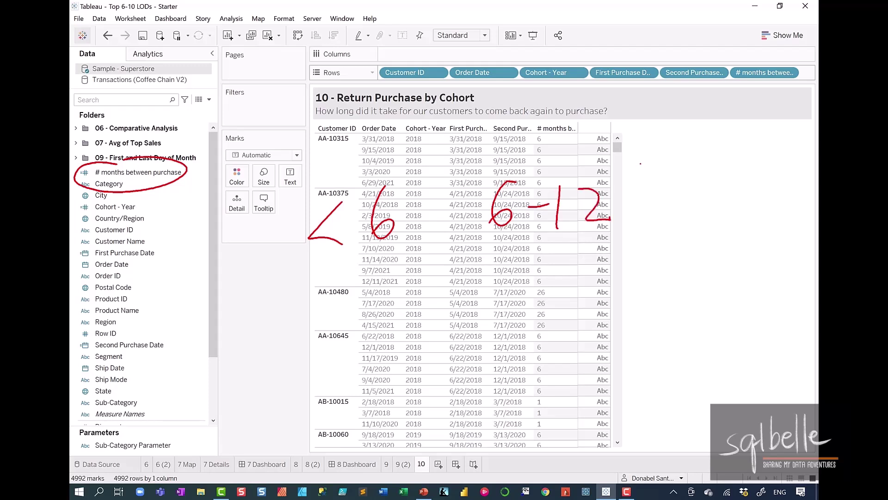
{"action": "left_click_drag", "start_coordinate": [668, 185], "coordinate": [673, 225]}
{"action": "mouse_move", "coordinate": [688, 193]}
{"action": "left_mouse_down"}
{"action": "mouse_move", "coordinate": [699, 190]}
{"action": "mouse_move", "coordinate": [712, 215]}
{"action": "left_mouse_up"}
{"action": "mouse_move", "coordinate": [722, 200]}
{"action": "left_mouse_down"}
{"action": "mouse_move", "coordinate": [741, 197]}
{"action": "mouse_move", "coordinate": [766, 211]}
{"action": "left_mouse_up"}
{"action": "left_click_drag", "start_coordinate": [785, 194], "coordinate": [787, 239]}
{"action": "mouse_move", "coordinate": [678, 289]}
{"action": "left_mouse_down"}
{"action": "mouse_move", "coordinate": [698, 288]}
{"action": "mouse_move", "coordinate": [709, 314]}
{"action": "left_mouse_up"}
{"action": "mouse_move", "coordinate": [717, 294]}
{"action": "left_mouse_down"}
{"action": "mouse_move", "coordinate": [732, 292]}
{"action": "mouse_move", "coordinate": [718, 292]}
{"action": "mouse_move", "coordinate": [731, 320]}
{"action": "left_mouse_up"}
{"action": "mouse_move", "coordinate": [745, 291]}
{"action": "left_mouse_down"}
{"action": "mouse_move", "coordinate": [766, 290]}
{"action": "mouse_move", "coordinate": [754, 333]}
{"action": "left_mouse_up"}
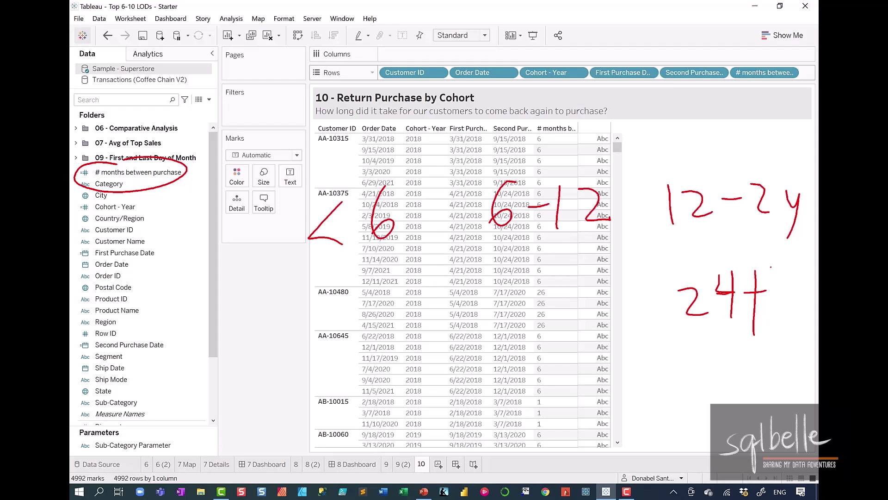
{"action": "key", "text": "Escape"}
{"action": "left_click", "coordinate": [168, 173]}
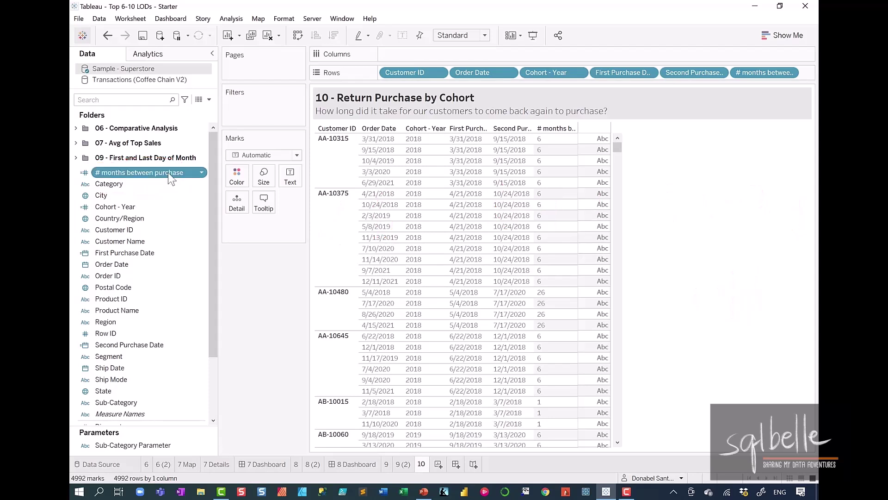
Group the month values 0 through 5 as '< 6 months'.
{"action": "right_click", "coordinate": [168, 173]}
{"action": "mouse_move", "coordinate": [202, 309]}
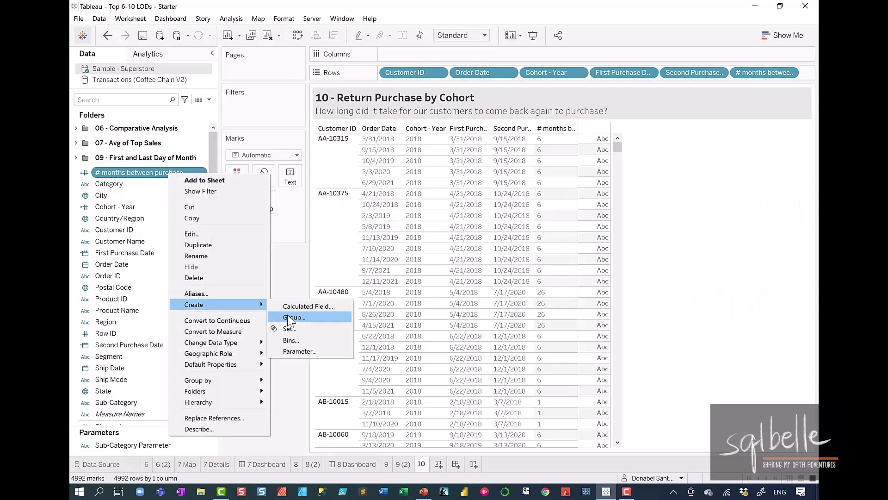
{"action": "left_click", "coordinate": [294, 318]}
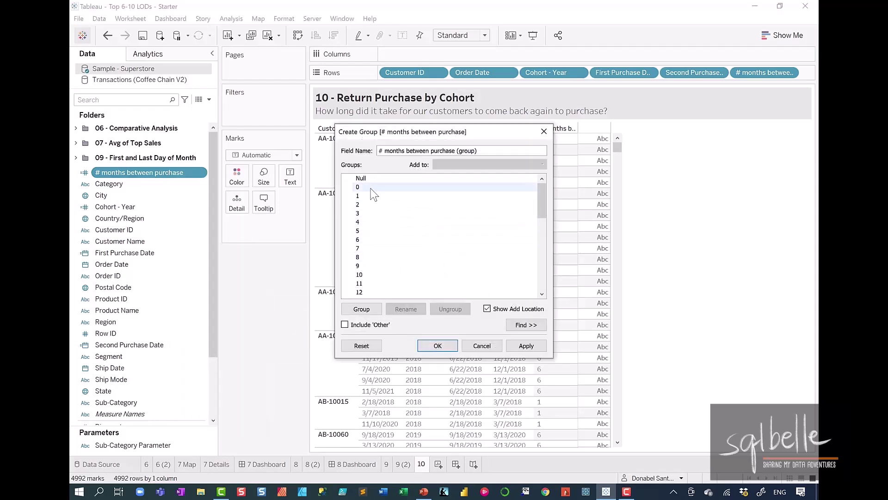
{"action": "left_click", "coordinate": [370, 189]}
{"action": "left_click", "coordinate": [370, 230], "text": "shift"}
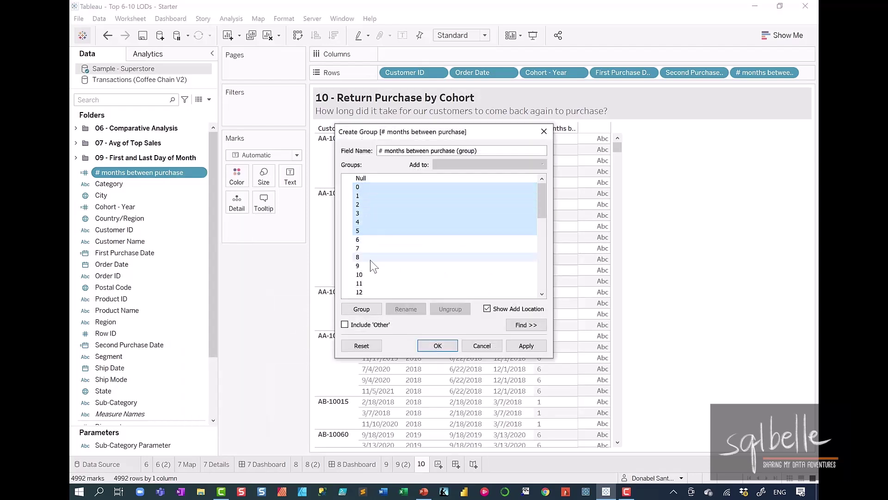
{"action": "left_click", "coordinate": [362, 309]}
{"action": "type", "text": "<"}
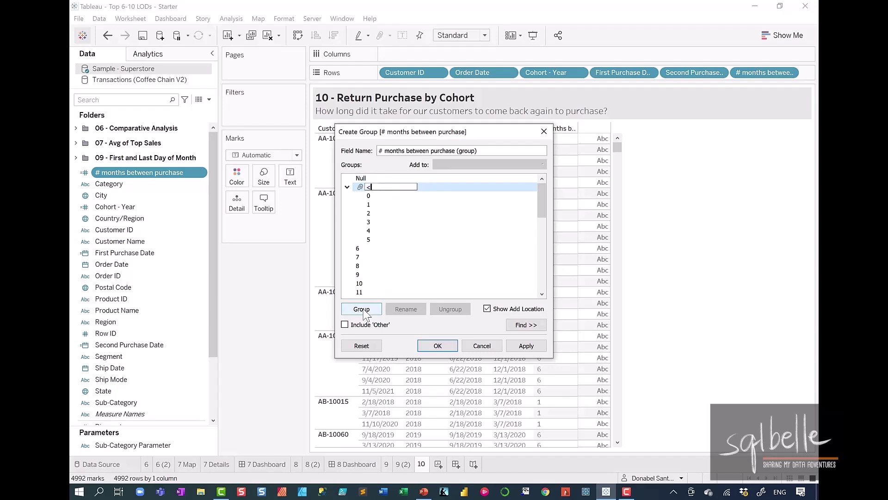
{"action": "type", "text": " 6 months"}
{"action": "key", "text": "Return"}
Group values 6 through 12 as '6-12 months'.
{"action": "scroll", "coordinate": [365, 222], "scroll_direction": "down", "scroll_amount": 2}
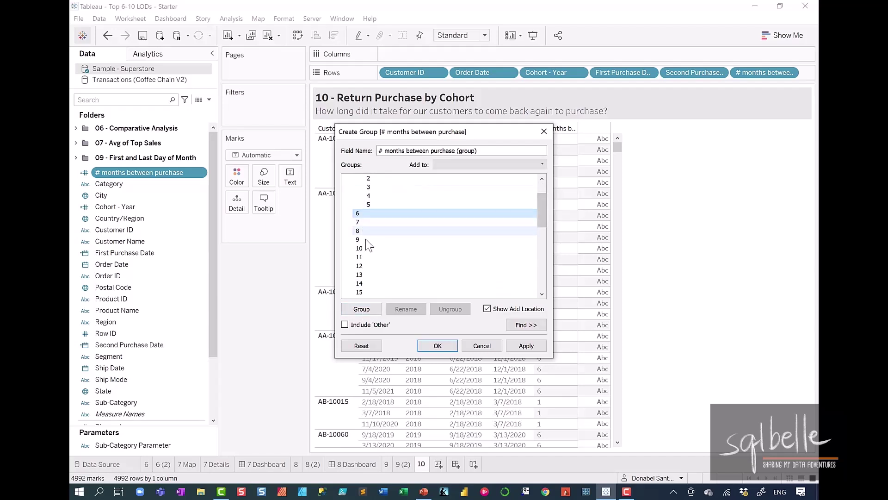
{"action": "left_click", "coordinate": [367, 266], "text": "shift"}
{"action": "left_click", "coordinate": [362, 309]}
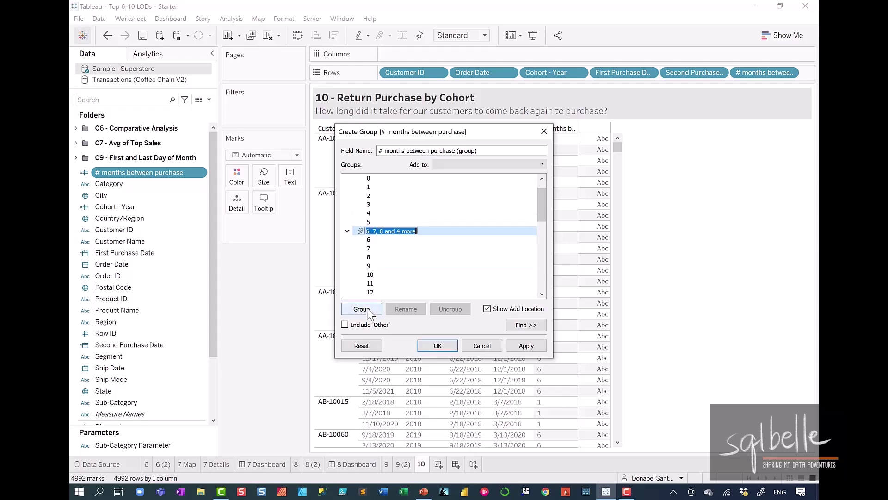
{"action": "type", "text": "6-12 months"}
{"action": "left_click_drag", "start_coordinate": [540, 205], "coordinate": [541, 227]}
Group values 13 through 24 as '13-24 months'.
{"action": "scroll", "coordinate": [370, 188], "scroll_direction": "down", "scroll_amount": 2}
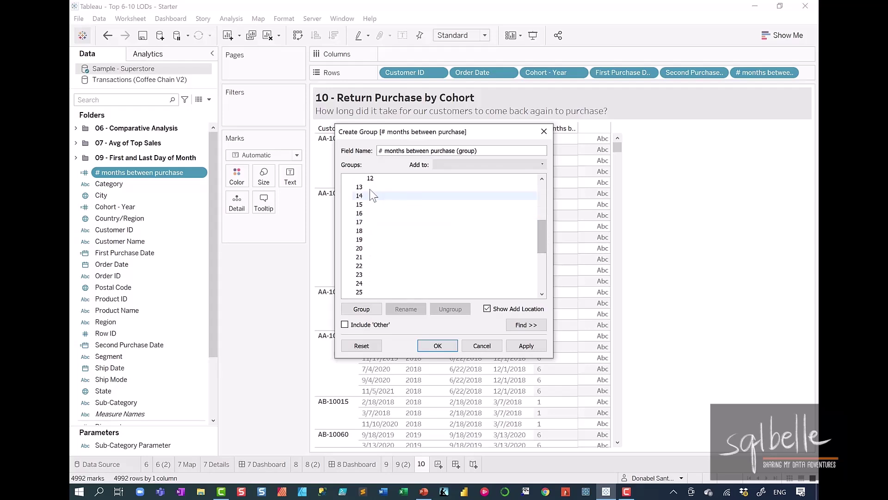
{"action": "left_click", "coordinate": [391, 185]}
{"action": "left_click", "coordinate": [372, 283], "text": "shift"}
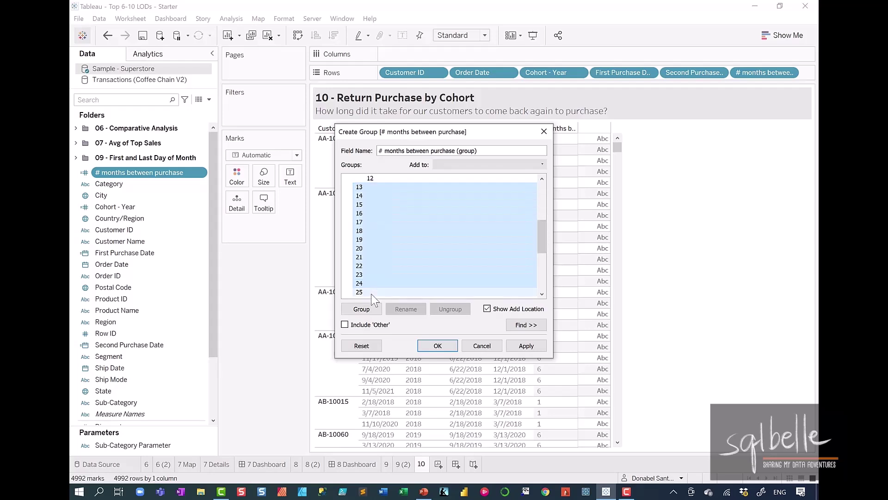
{"action": "left_click", "coordinate": [361, 309]}
{"action": "type", "text": "1"}
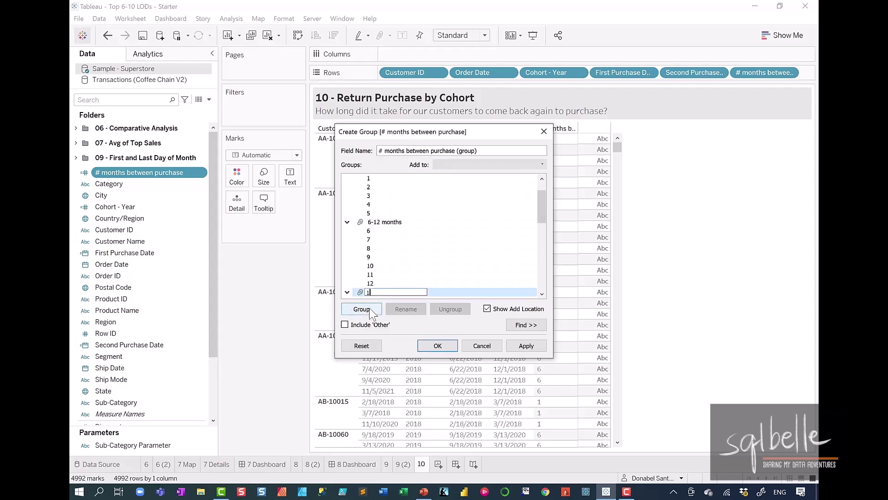
{"action": "type", "text": "3-24 months"}
{"action": "key", "text": "Return"}
Group values 25 and above as '24+ months'.
{"action": "left_click_drag", "start_coordinate": [540, 202], "coordinate": [542, 264]}
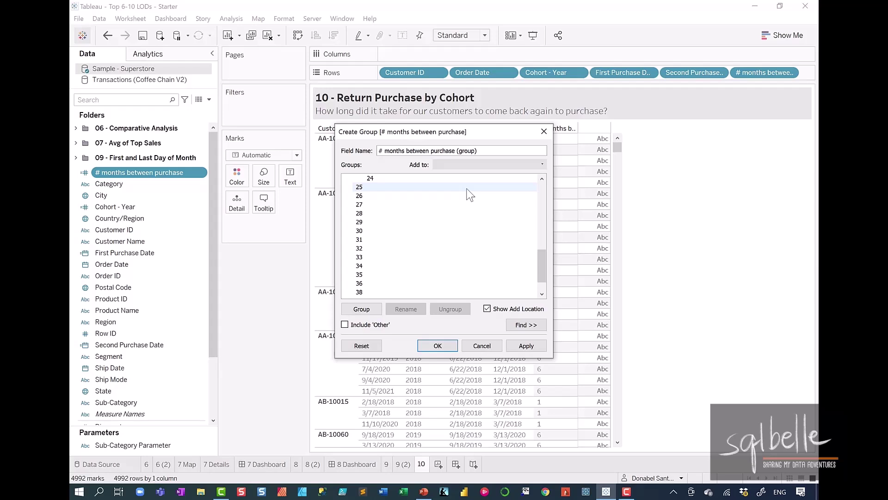
{"action": "left_click", "coordinate": [469, 186]}
{"action": "scroll", "coordinate": [538, 257], "scroll_direction": "down", "scroll_amount": 2}
{"action": "left_click", "coordinate": [403, 292], "text": "shift"}
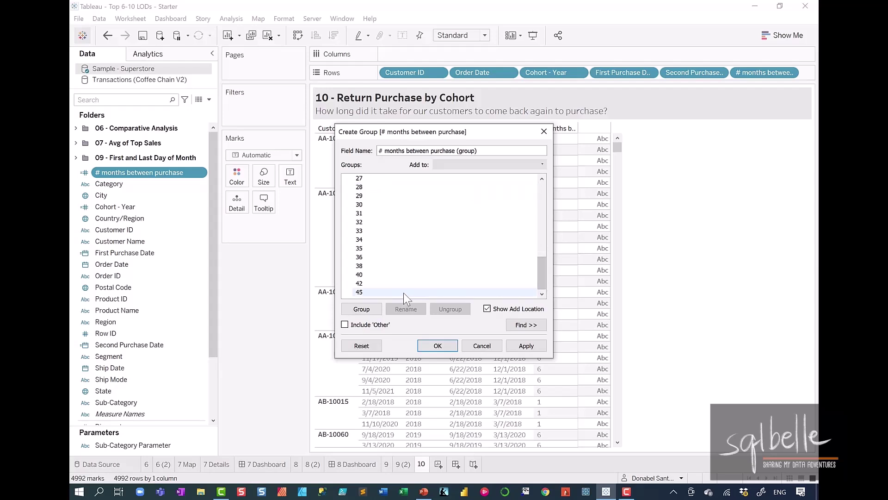
{"action": "left_click", "coordinate": [362, 308]}
{"action": "type", "text": "24+ months"}
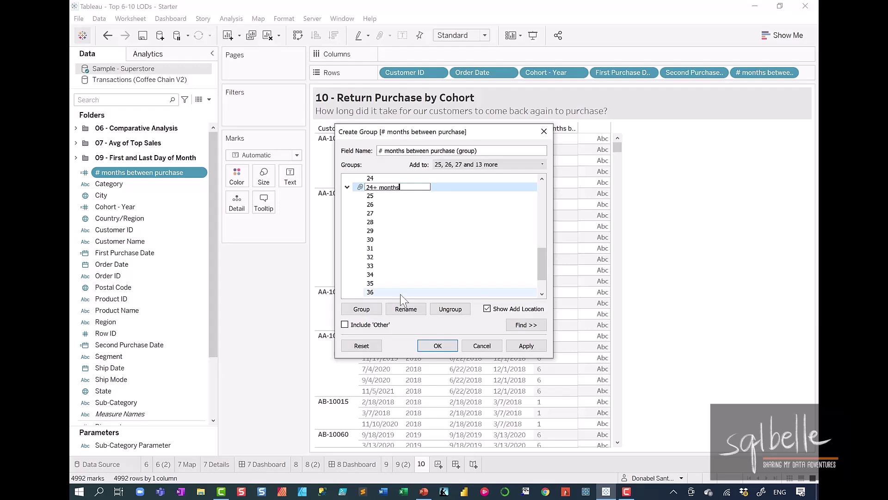
{"action": "key", "text": "Return"}
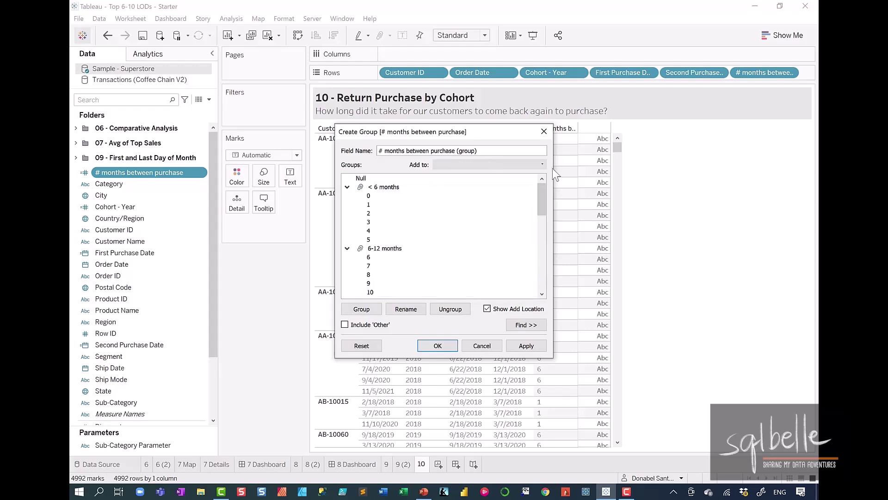
Put the Null value in its own group named 'Lapsed'.
{"action": "left_click", "coordinate": [382, 176]}
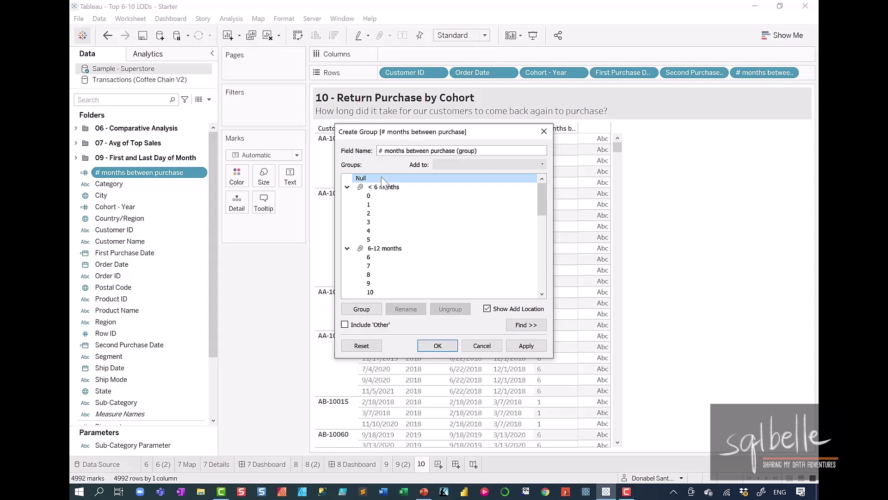
{"action": "left_click", "coordinate": [367, 309]}
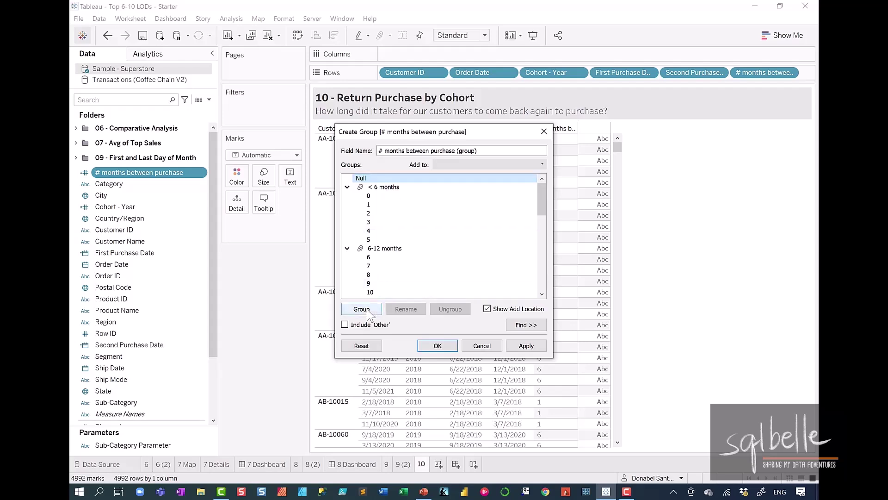
{"action": "type", "text": "Lapsed"}
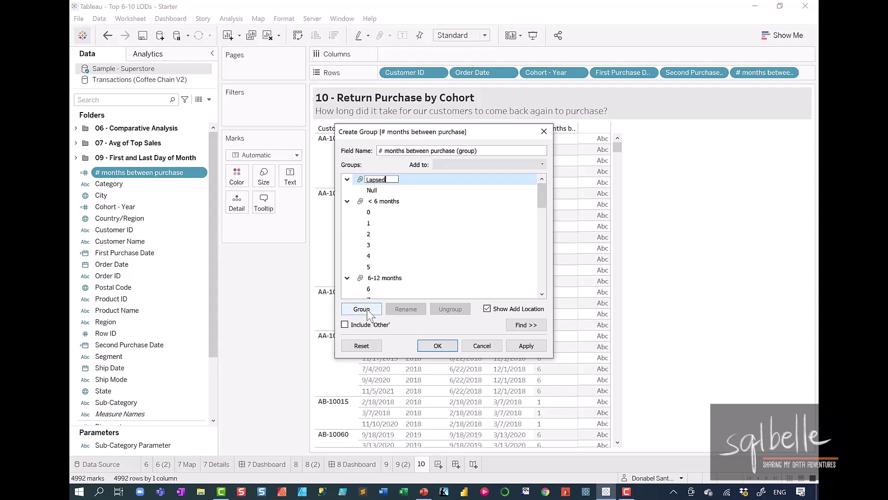
{"action": "key", "text": "Return"}
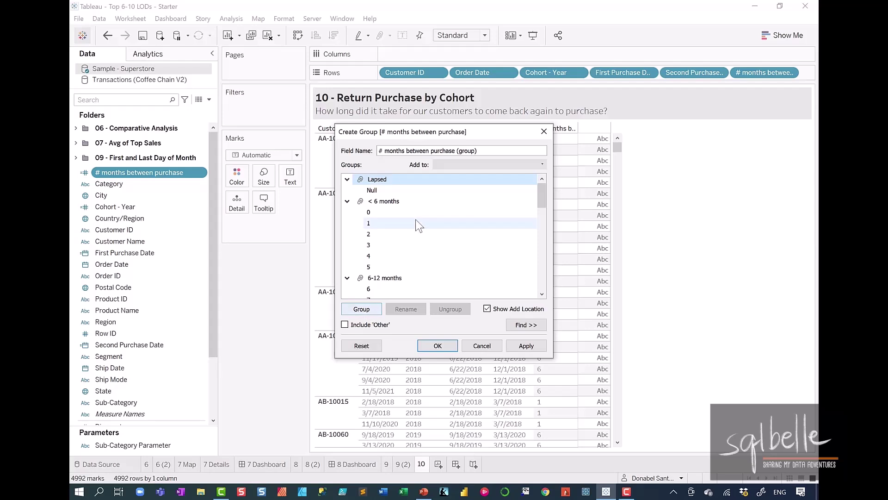
On sheet 10 (2), place Cohort - Year on Rows and the month groups on Columns.
{"action": "left_click", "coordinate": [444, 345]}
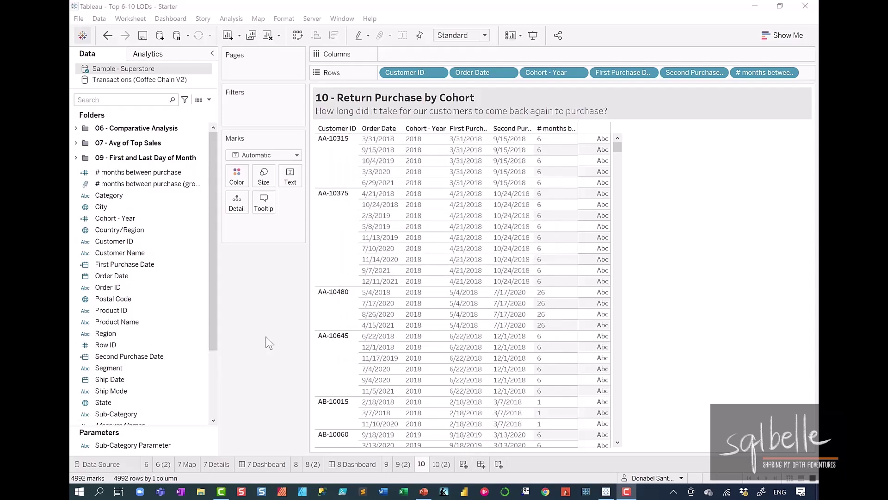
{"action": "left_click", "coordinate": [441, 463]}
{"action": "left_click_drag", "start_coordinate": [115, 218], "coordinate": [430, 72]}
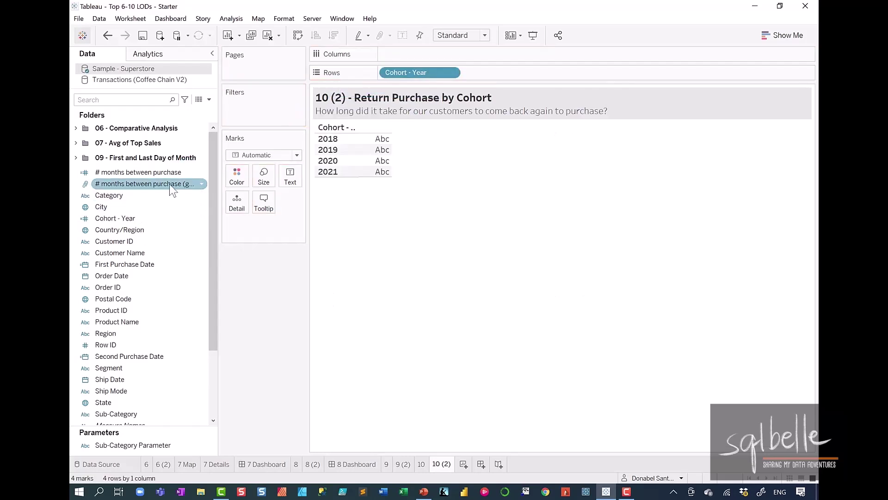
{"action": "left_click_drag", "start_coordinate": [169, 184], "coordinate": [464, 59]}
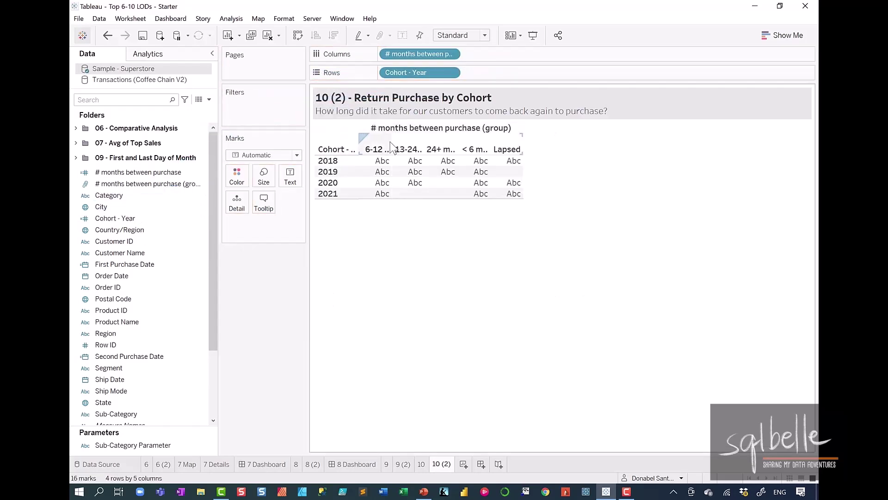
Widen the headers and move the '< 6 months' column to the front.
{"action": "left_click_drag", "start_coordinate": [401, 141], "coordinate": [412, 166]}
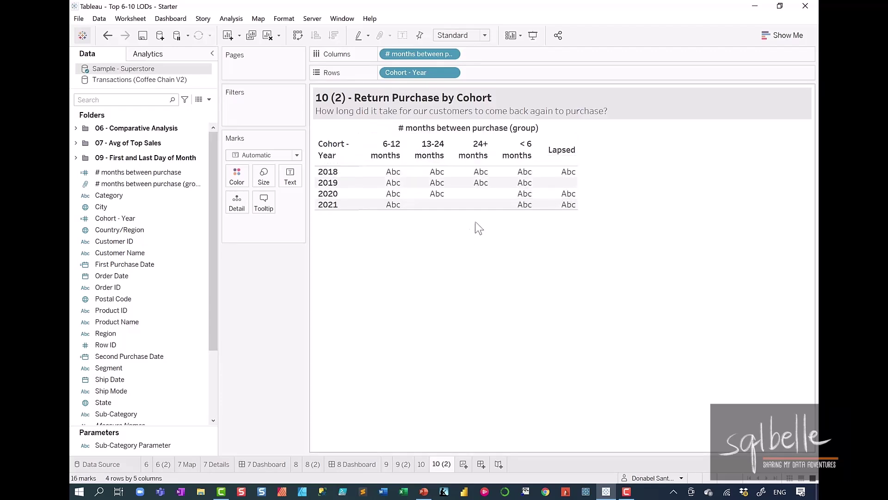
{"action": "left_click", "coordinate": [516, 152]}
{"action": "left_click_drag", "start_coordinate": [389, 154], "coordinate": [364, 152]}
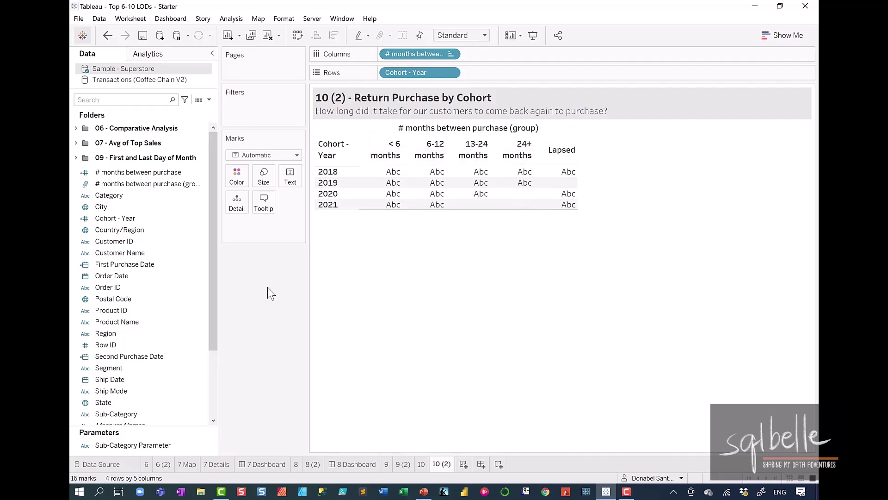
Add Customer ID to the table as a distinct count (CNTD).
{"action": "left_click", "coordinate": [115, 241]}
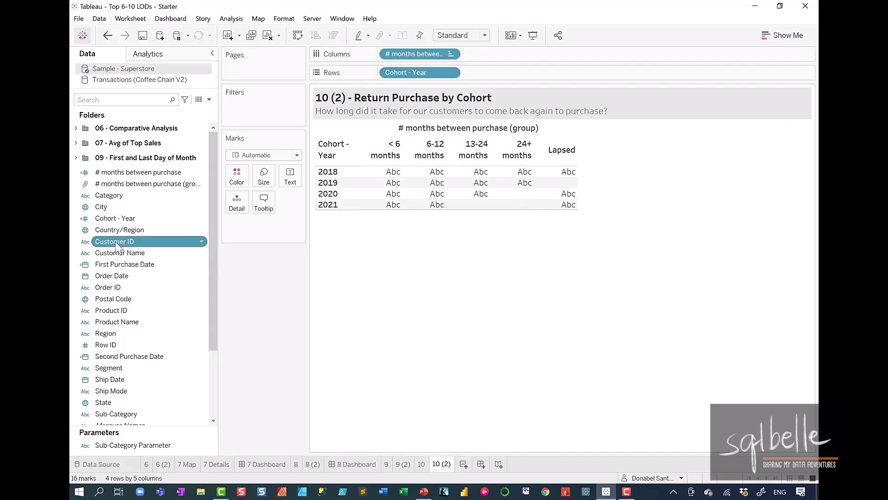
{"action": "left_click_drag", "start_coordinate": [115, 241], "coordinate": [470, 194]}
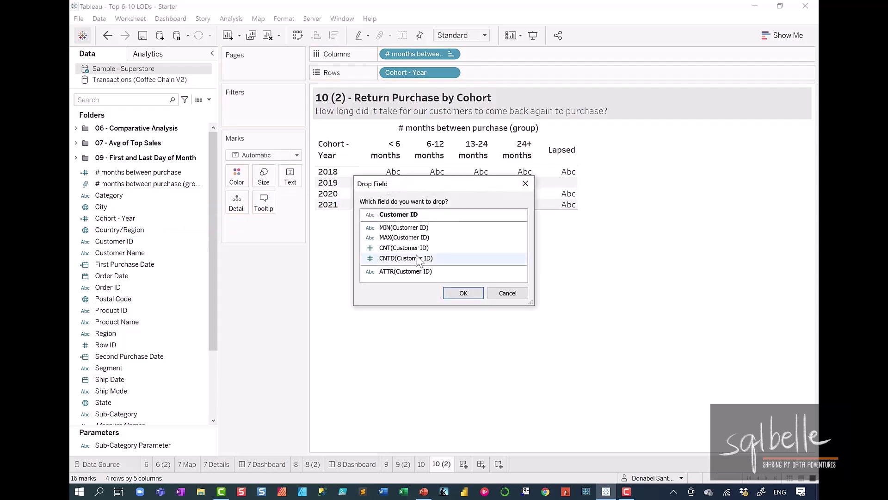
{"action": "left_click", "coordinate": [417, 258]}
{"action": "left_click", "coordinate": [463, 293]}
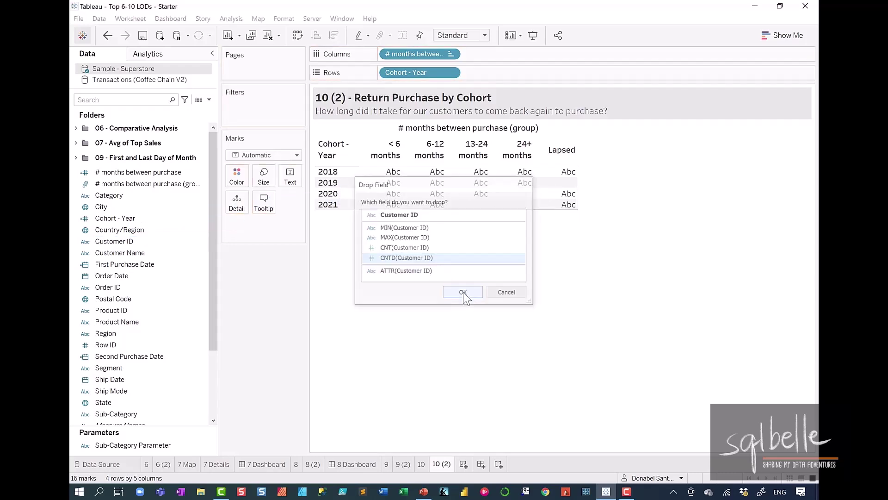
Add row and column Grand Totals from the Analytics pane, giving 793 customers overall.
{"action": "left_click", "coordinate": [178, 56]}
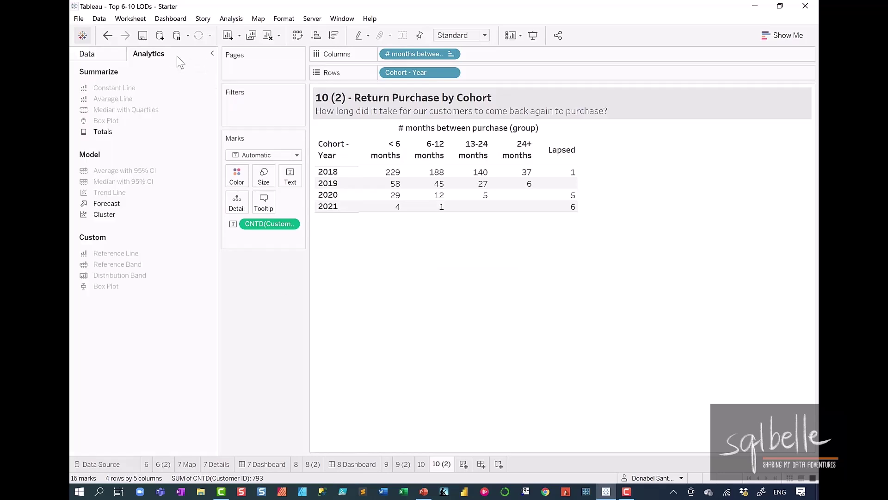
{"action": "double_click", "coordinate": [102, 133]}
{"action": "left_click", "coordinate": [87, 54]}
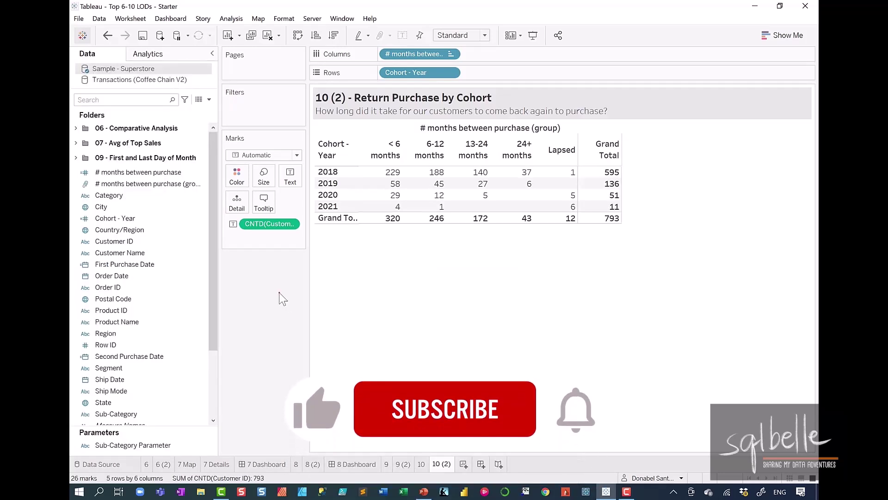
{"action": "mouse_move", "coordinate": [350, 160]}
{"action": "left_mouse_down"}
{"action": "mouse_move", "coordinate": [311, 175]}
{"action": "mouse_move", "coordinate": [338, 181]}
{"action": "mouse_move", "coordinate": [354, 162]}
{"action": "left_mouse_up"}
{"action": "left_click_drag", "start_coordinate": [577, 158], "coordinate": [589, 170]}
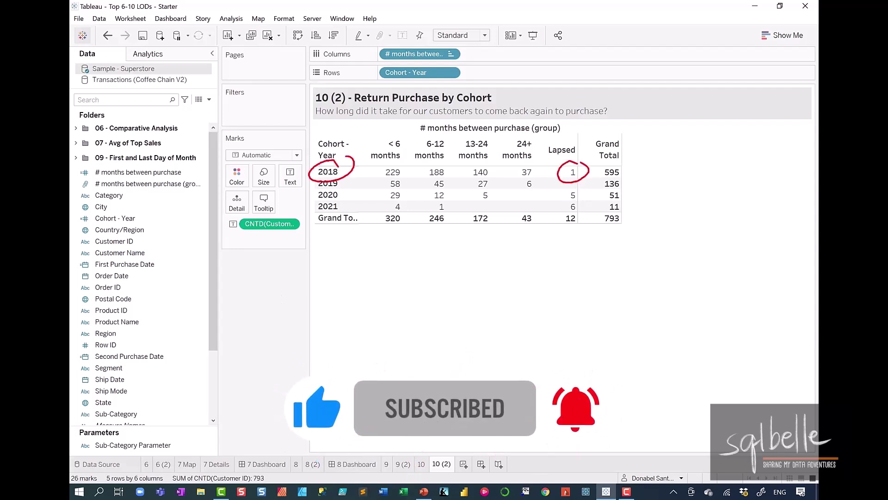
{"action": "mouse_move", "coordinate": [394, 126]}
{"action": "left_mouse_down"}
{"action": "mouse_move", "coordinate": [373, 181]}
{"action": "mouse_move", "coordinate": [409, 124]}
{"action": "left_mouse_up"}
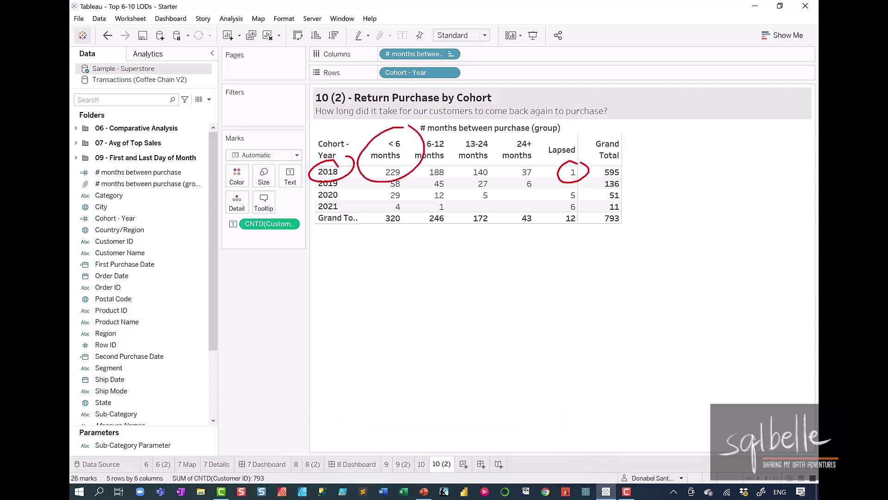
{"action": "mouse_move", "coordinate": [343, 206]}
{"action": "left_mouse_down"}
{"action": "mouse_move", "coordinate": [344, 217]}
{"action": "mouse_move", "coordinate": [347, 209]}
{"action": "left_mouse_up"}
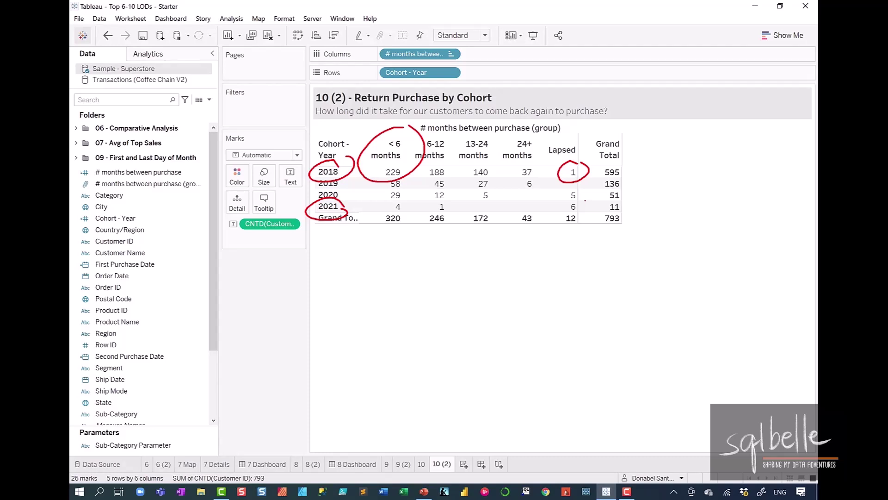
{"action": "mouse_move", "coordinate": [585, 201]}
{"action": "left_mouse_down"}
{"action": "mouse_move", "coordinate": [562, 203]}
{"action": "mouse_move", "coordinate": [582, 209]}
{"action": "left_mouse_up"}
{"action": "key", "text": "Escape"}
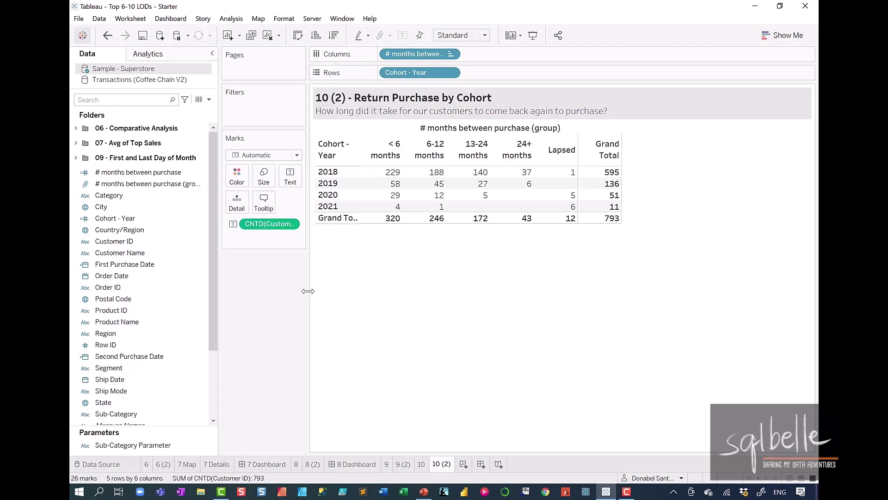
Apply a Percent of Total quick table calculation to the distinct customer count.
{"action": "left_click", "coordinate": [290, 224]}
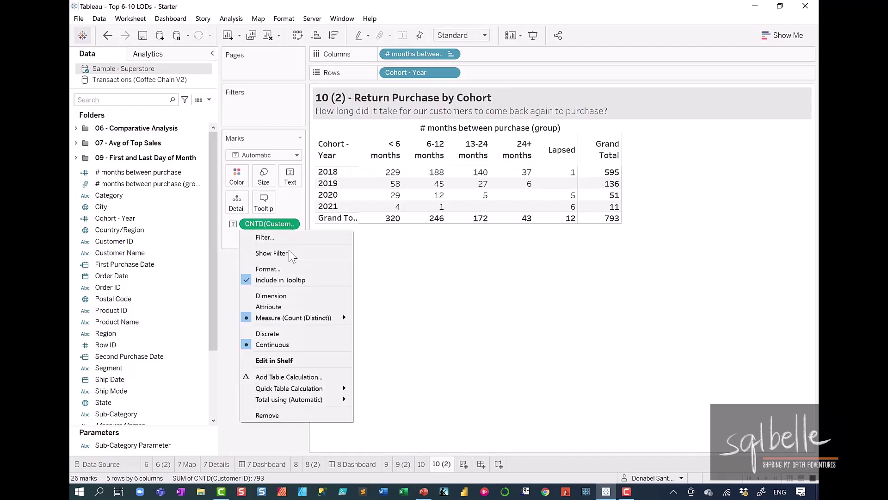
{"action": "mouse_move", "coordinate": [287, 394]}
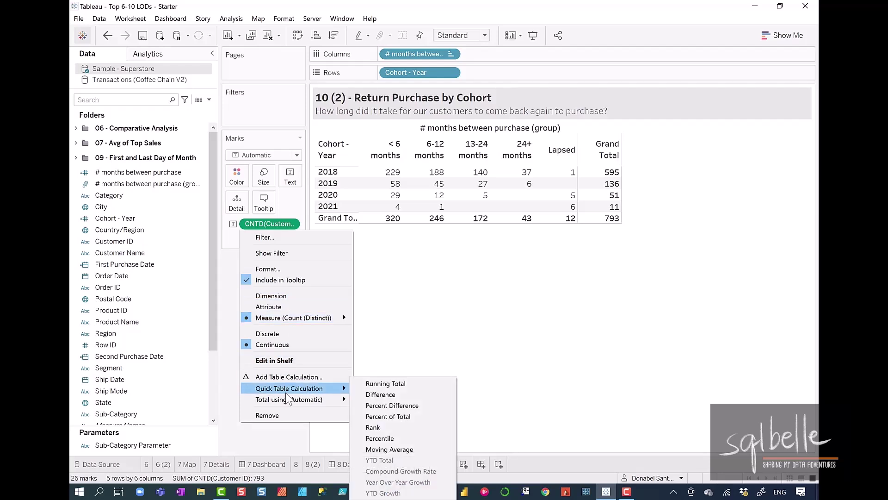
{"action": "left_click", "coordinate": [382, 416]}
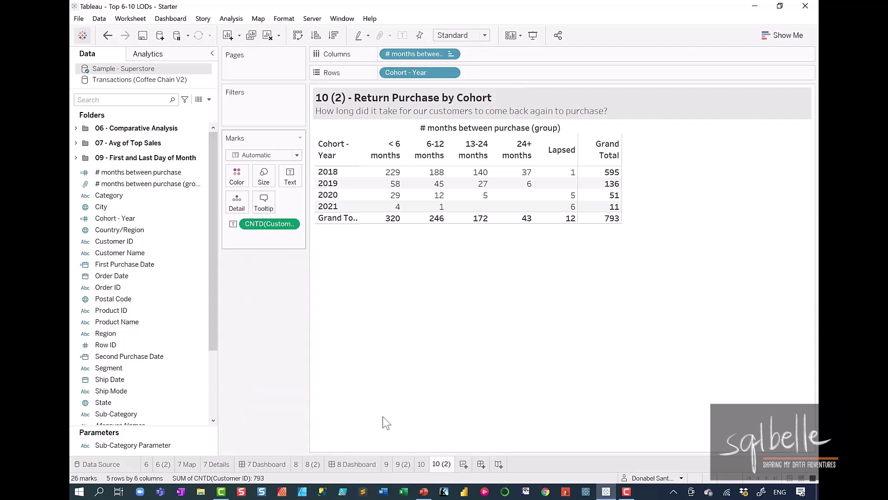
Format the percent values as Percentage with 0 decimal places.
{"action": "left_click", "coordinate": [291, 224]}
{"action": "left_click", "coordinate": [288, 268]}
{"action": "left_click", "coordinate": [171, 157]}
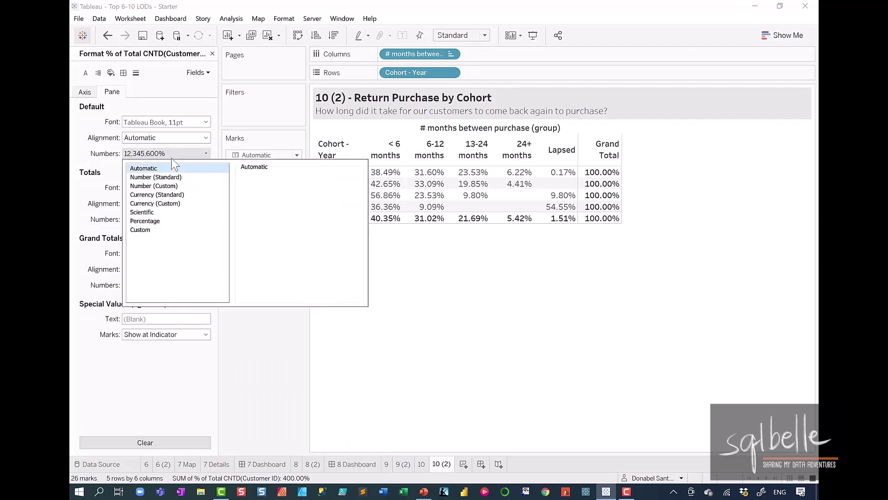
{"action": "left_click", "coordinate": [145, 221]}
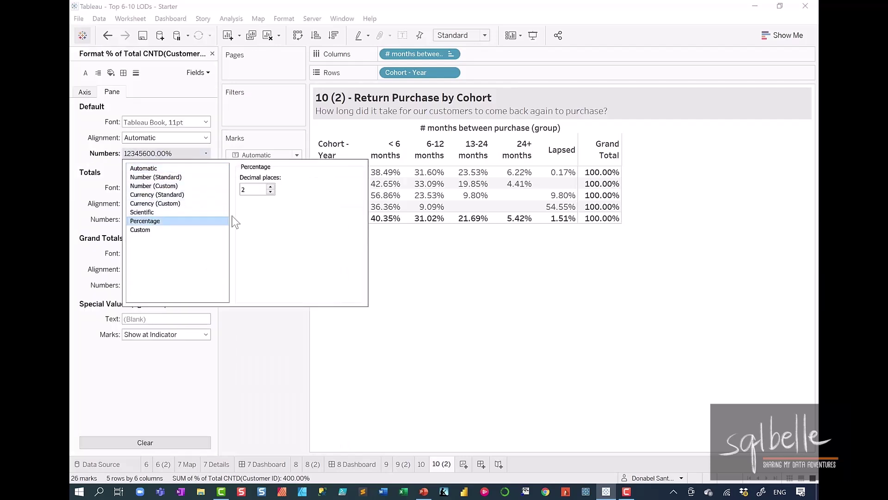
{"action": "left_click", "coordinate": [270, 192]}
{"action": "left_click", "coordinate": [270, 191]}
{"action": "left_click", "coordinate": [213, 53]}
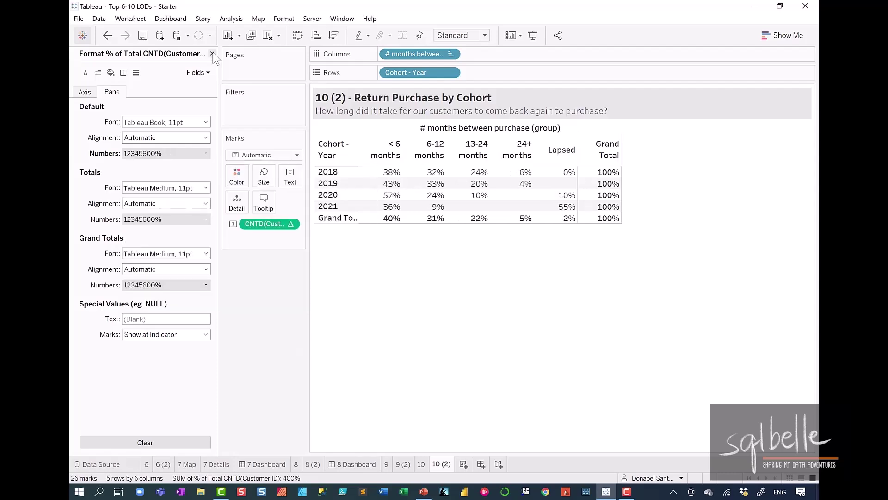
{"action": "left_click", "coordinate": [212, 53]}
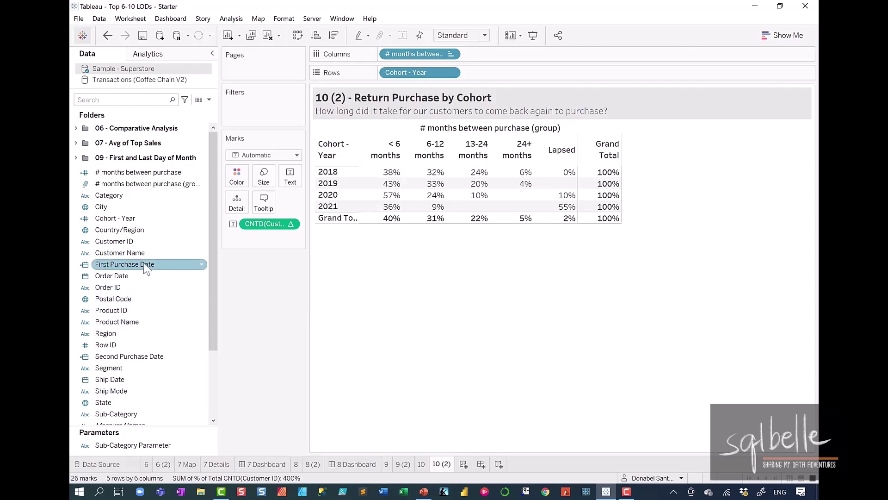
Add Customer ID to the table again as a distinct count (CNTD).
{"action": "left_click_drag", "start_coordinate": [147, 243], "coordinate": [401, 185]}
{"action": "left_click", "coordinate": [402, 258]}
{"action": "left_click", "coordinate": [453, 293]}
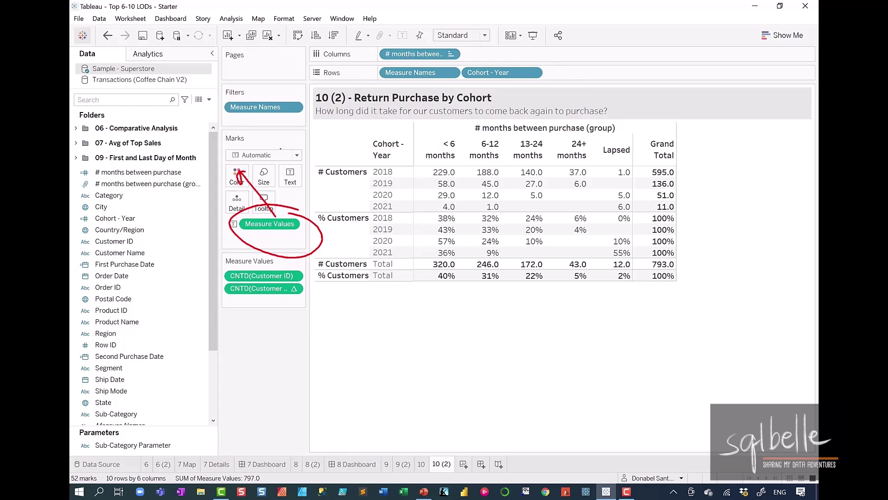
Colour the cells by Measure Values and set the mark type to Square.
{"action": "left_click_drag", "start_coordinate": [269, 223], "coordinate": [237, 176]}
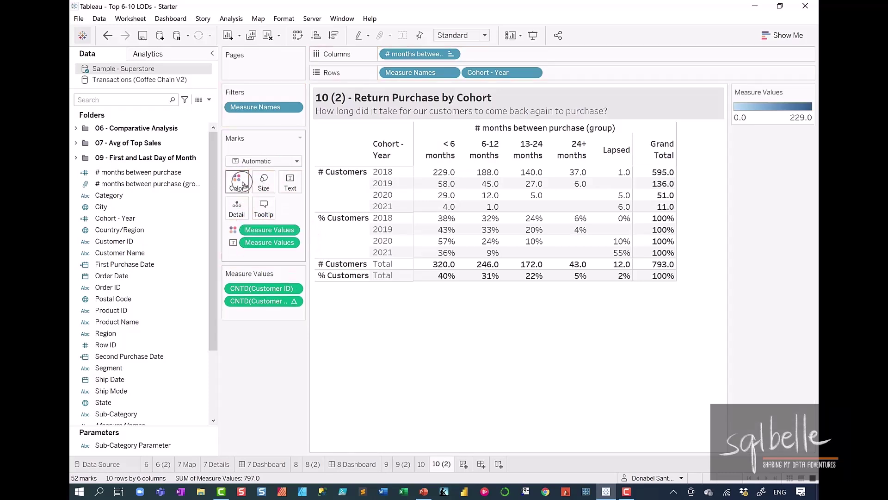
{"action": "left_click", "coordinate": [256, 155]}
{"action": "left_click", "coordinate": [243, 221]}
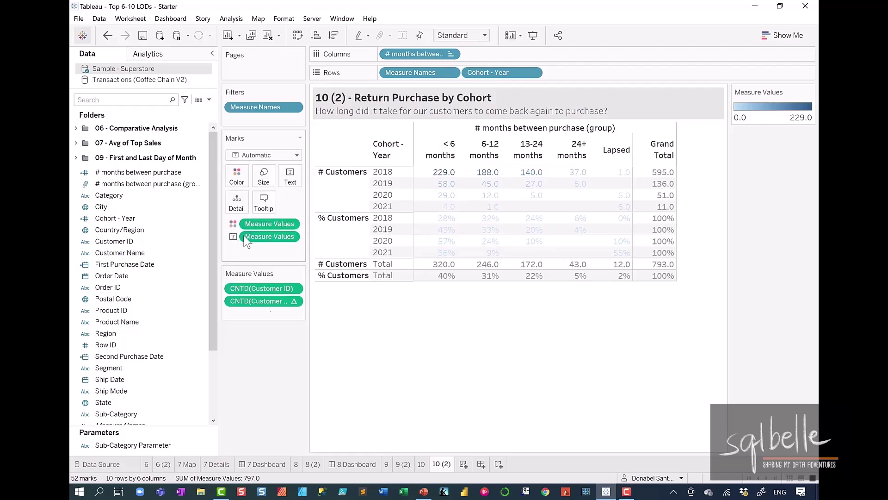